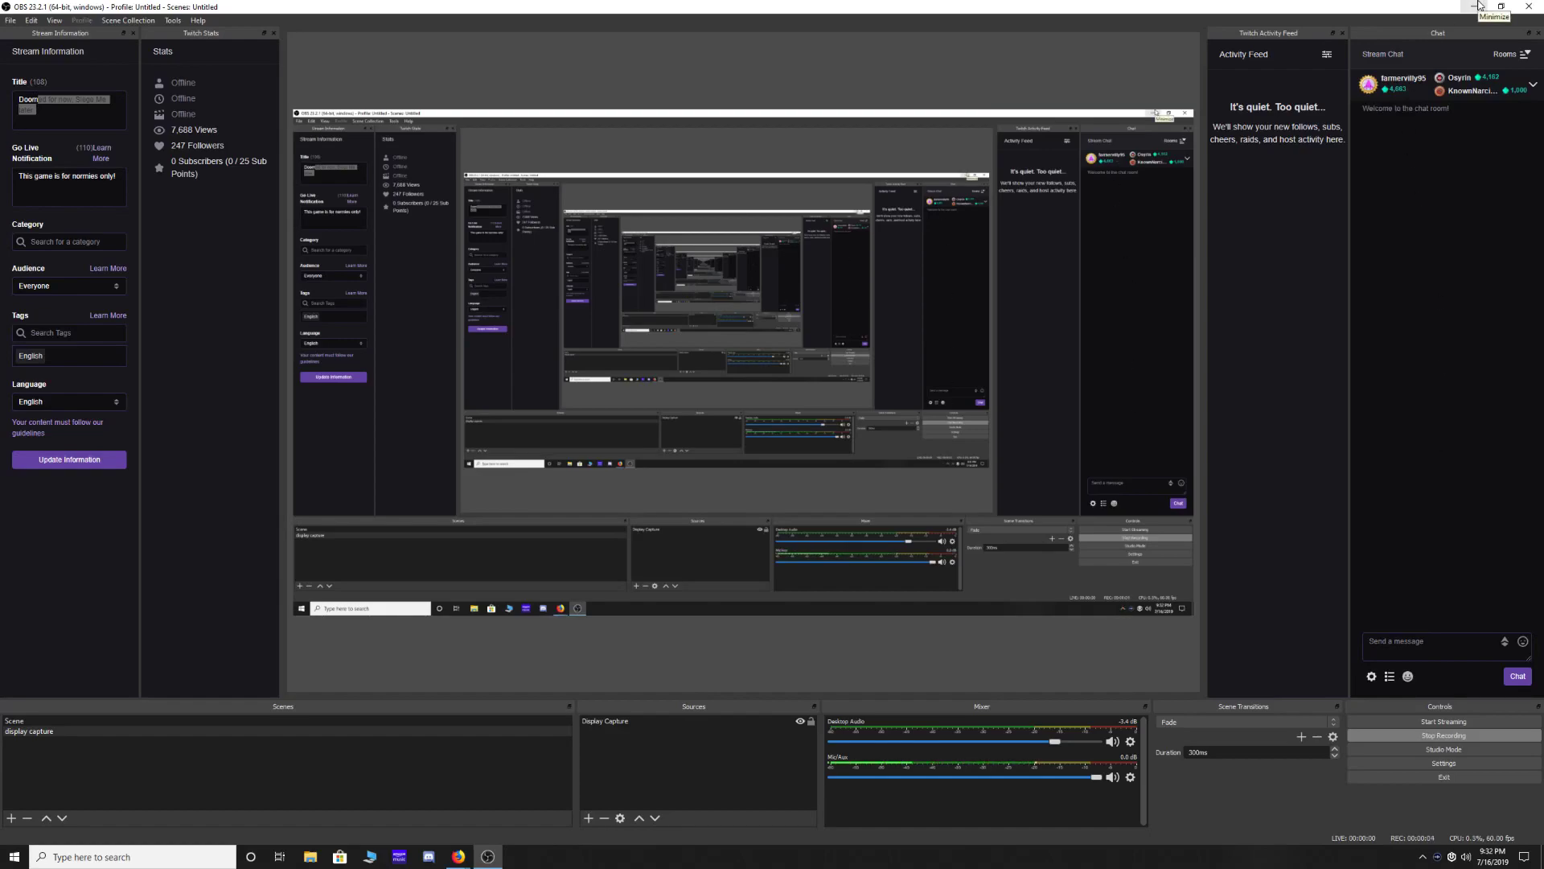
# Minimize the streaming studio and restore the 'nvidia control panel' results browser to a centred window
pyautogui.click(1478, 6)
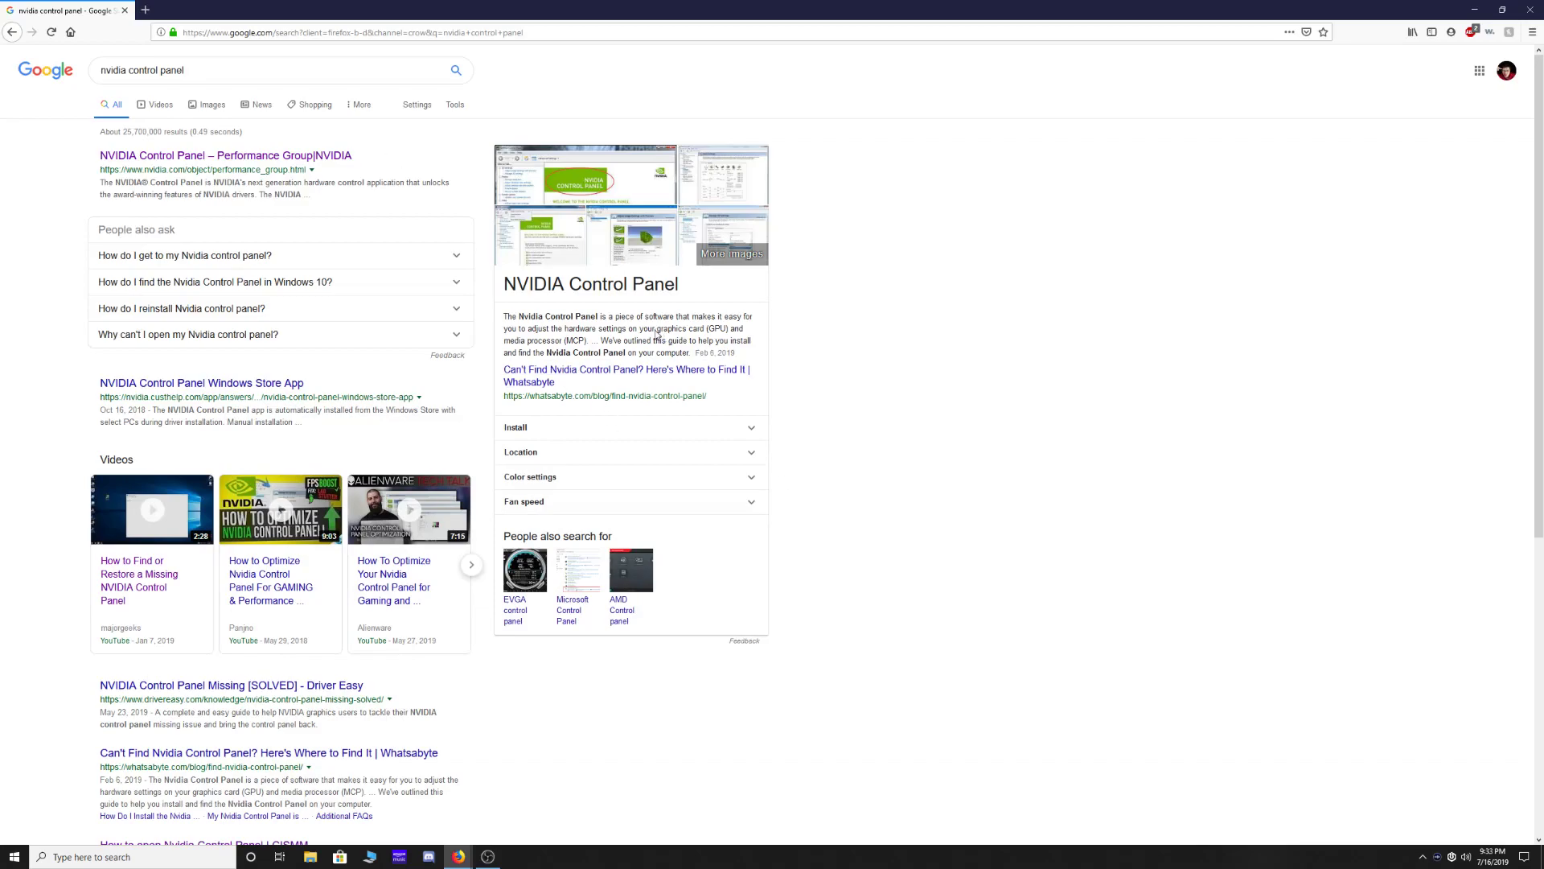
pyautogui.moveTo(499, 144); pyautogui.dragTo(1082, 413)
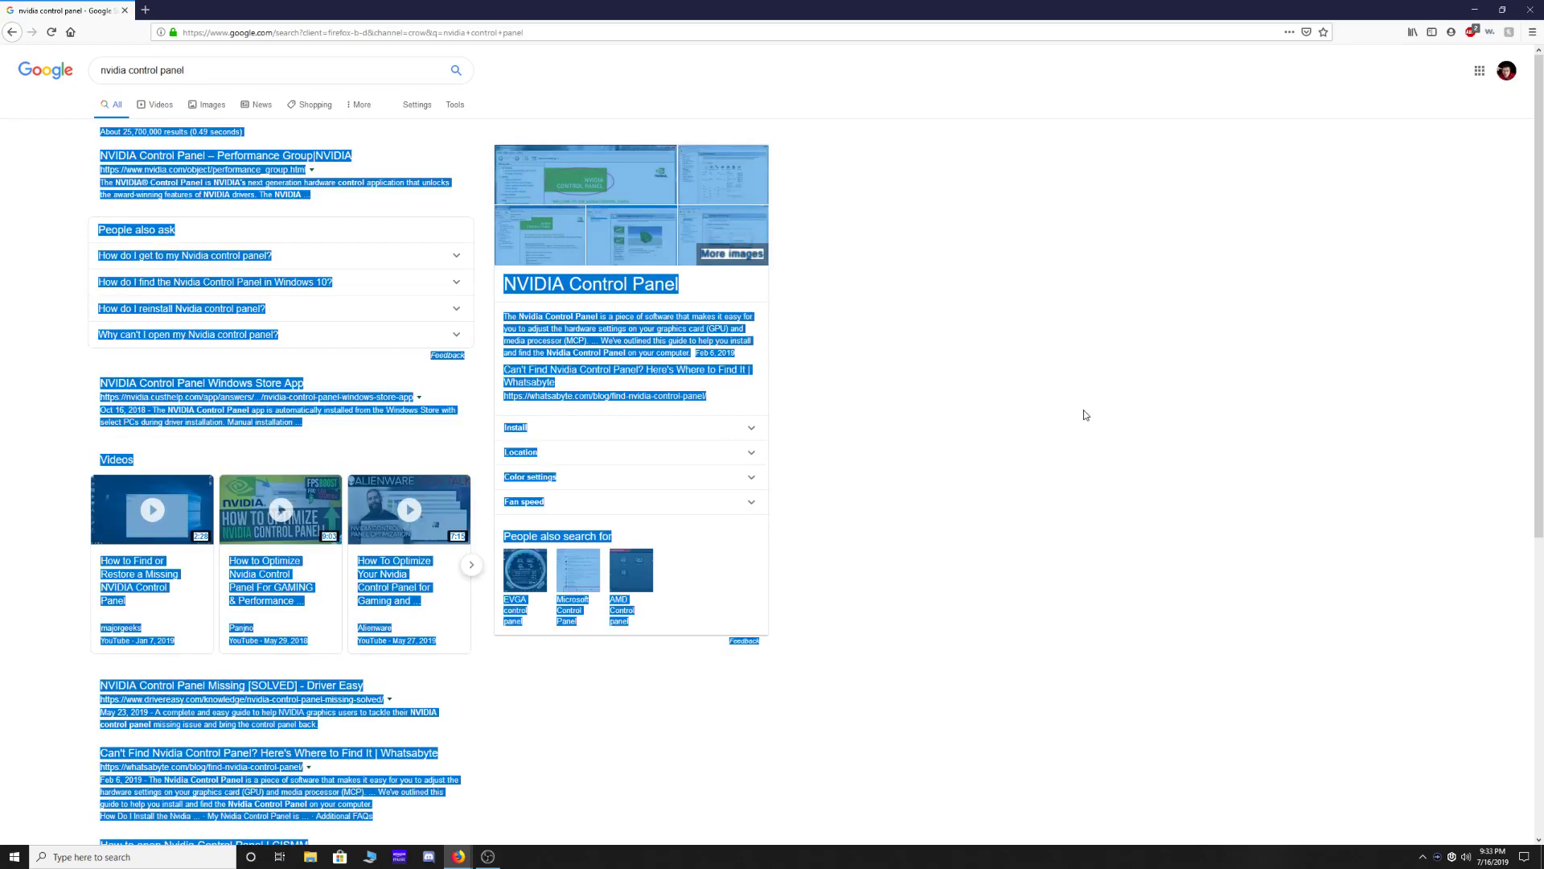
pyautogui.click(1026, 481)
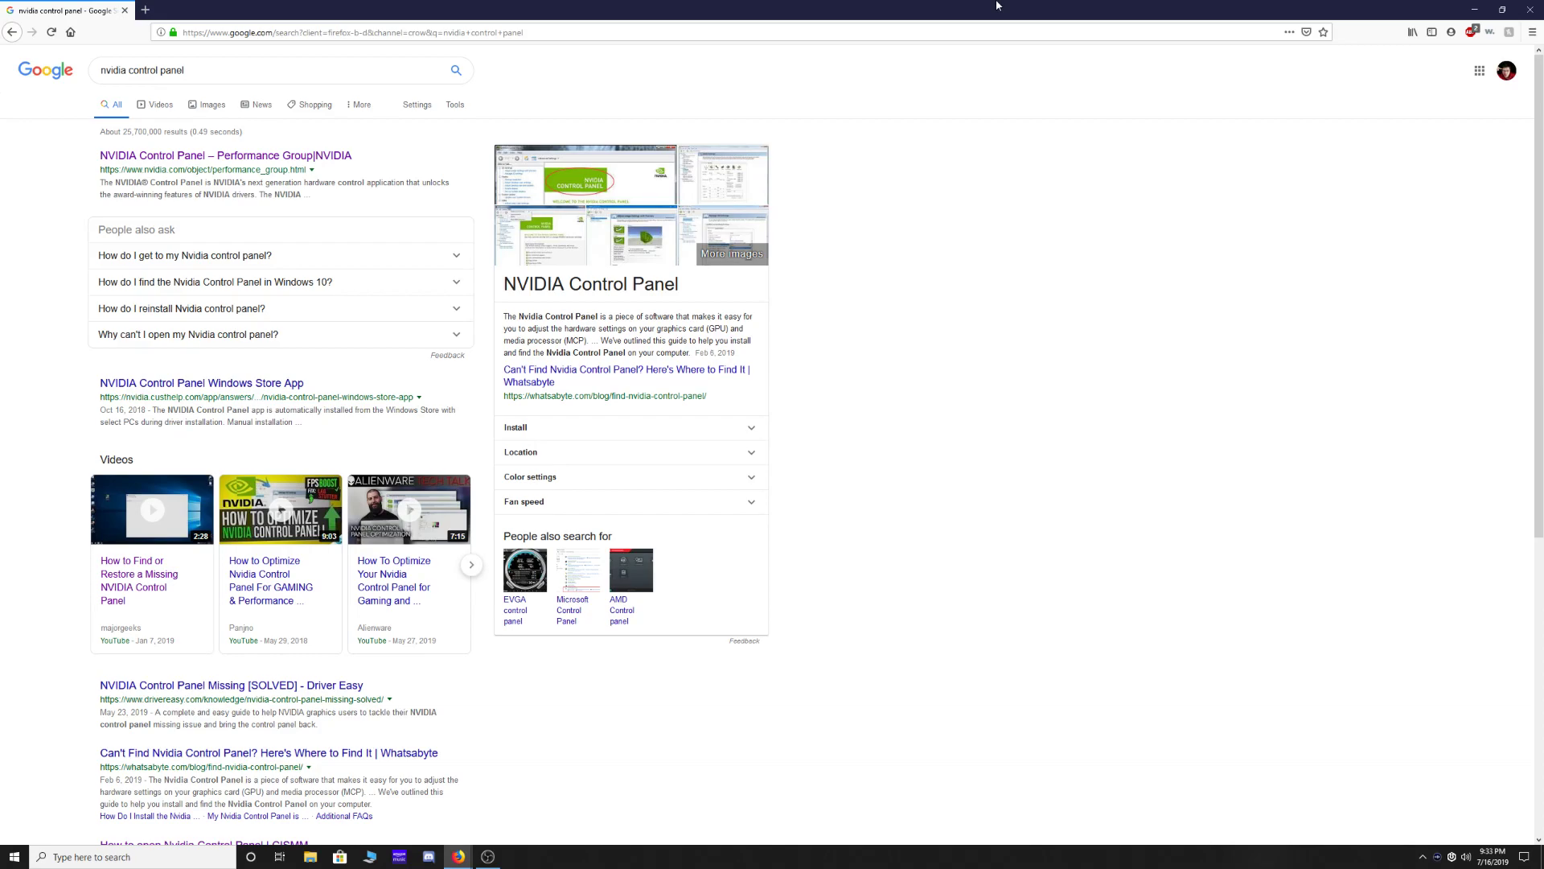
pyautogui.moveTo(997, 6); pyautogui.dragTo(764, 249)
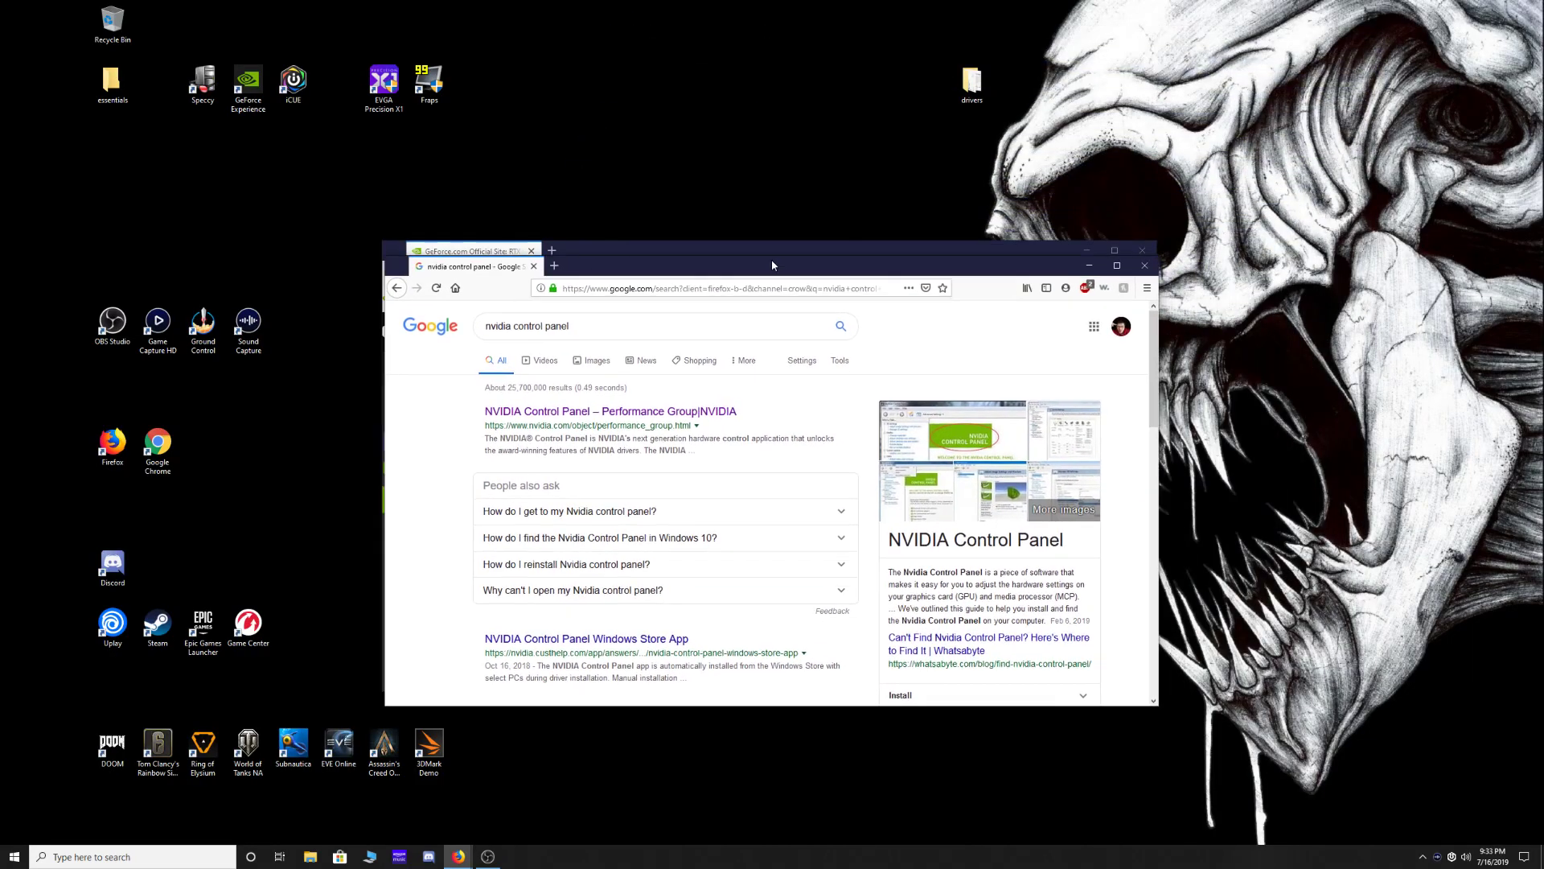
# Choose NVIDIA Control Panel from the desktop context menu, starting GeForce Experience
pyautogui.rightClick(785, 167)
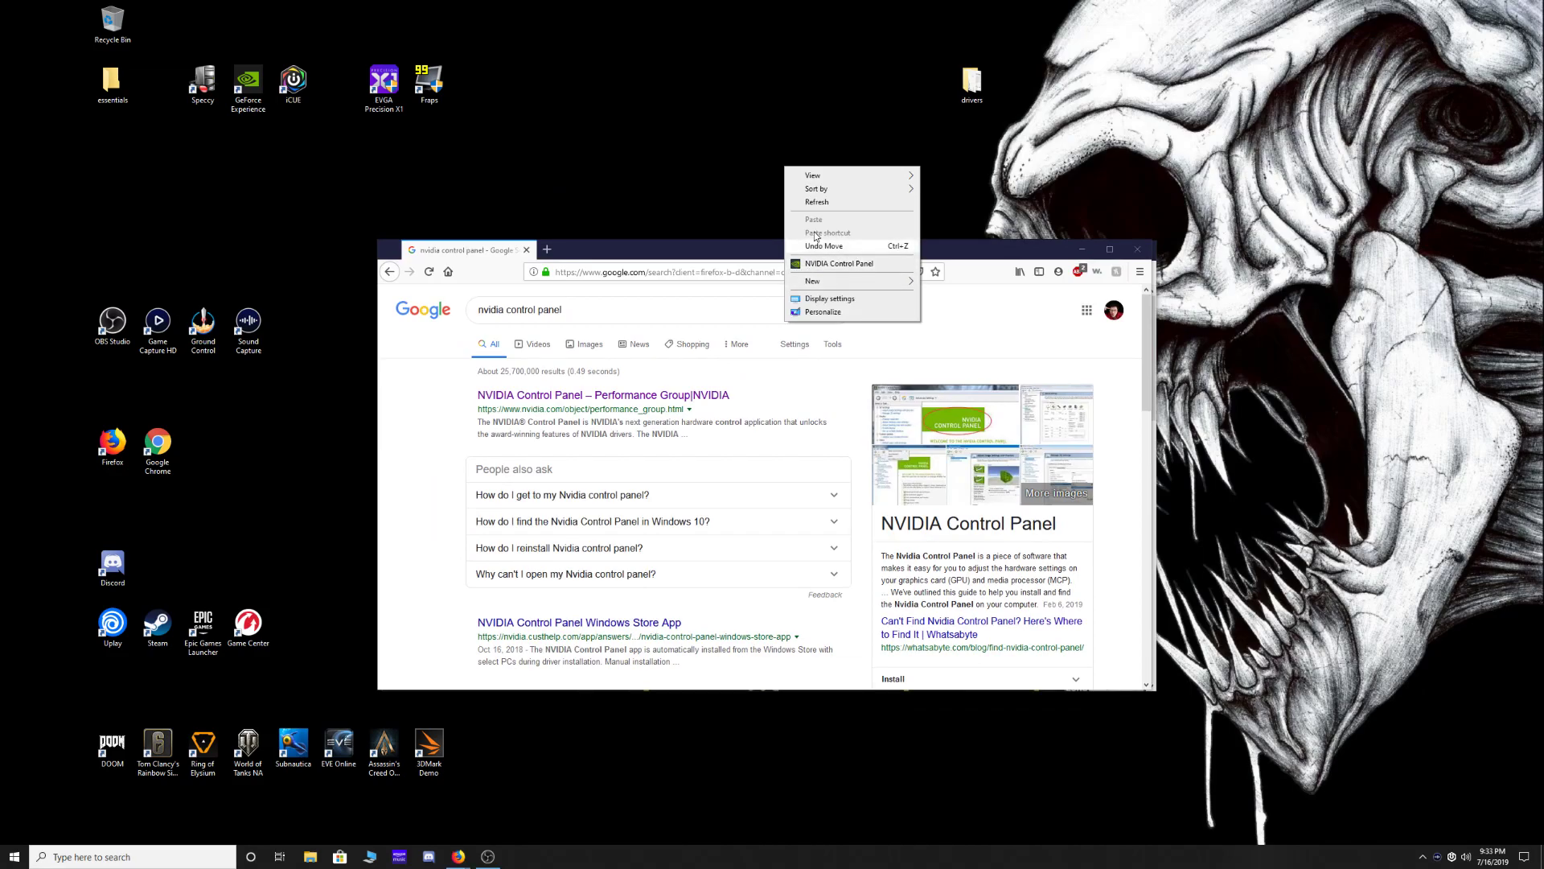
pyautogui.click(676, 129)
pyautogui.rightClick(880, 187)
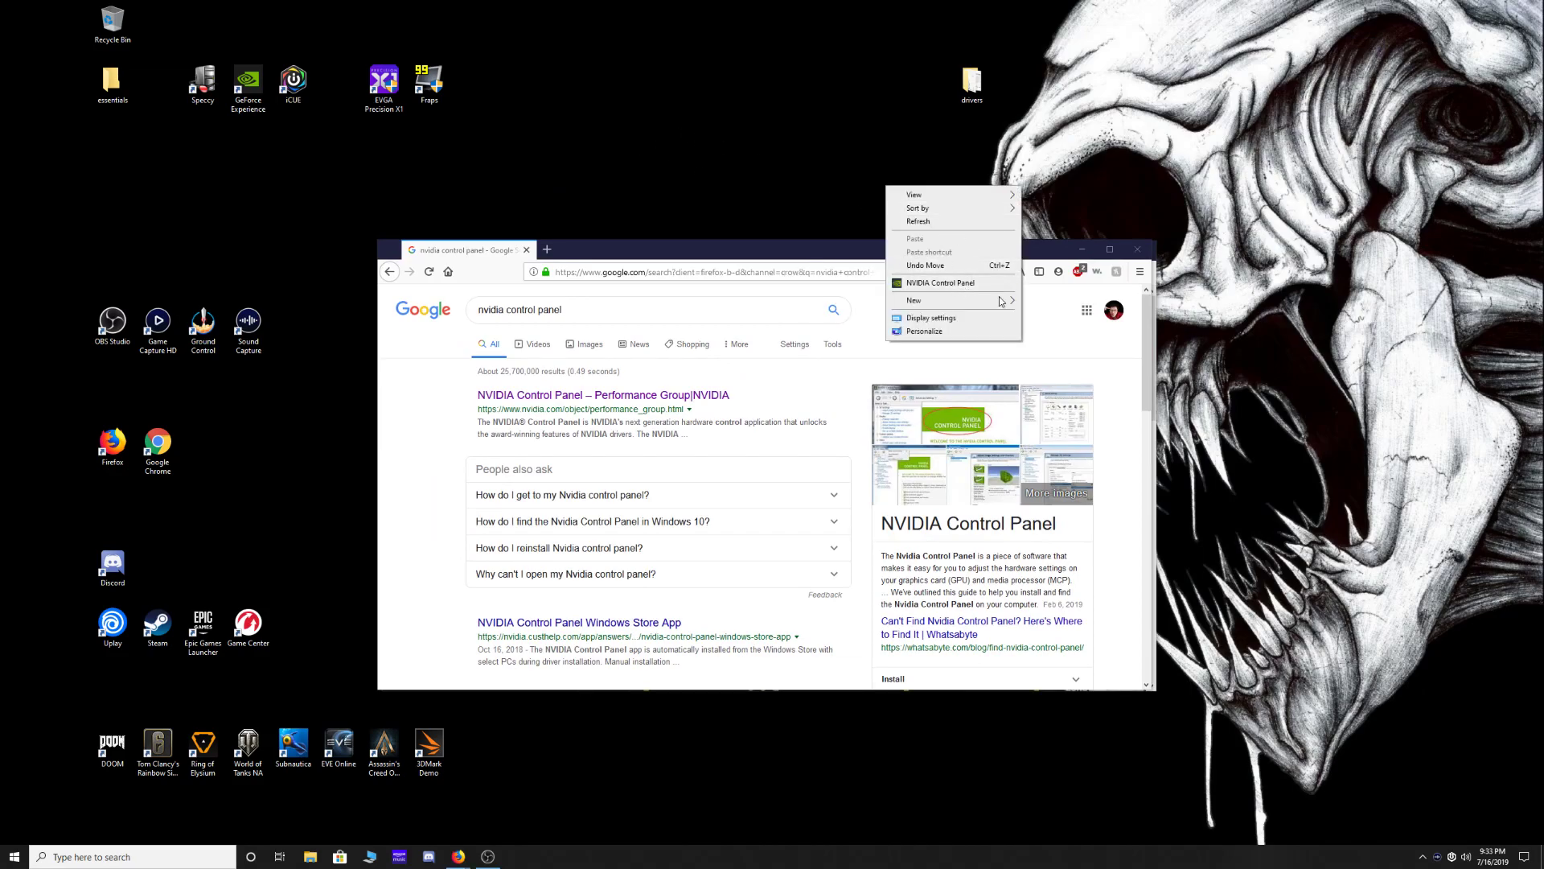
pyautogui.click(959, 285)
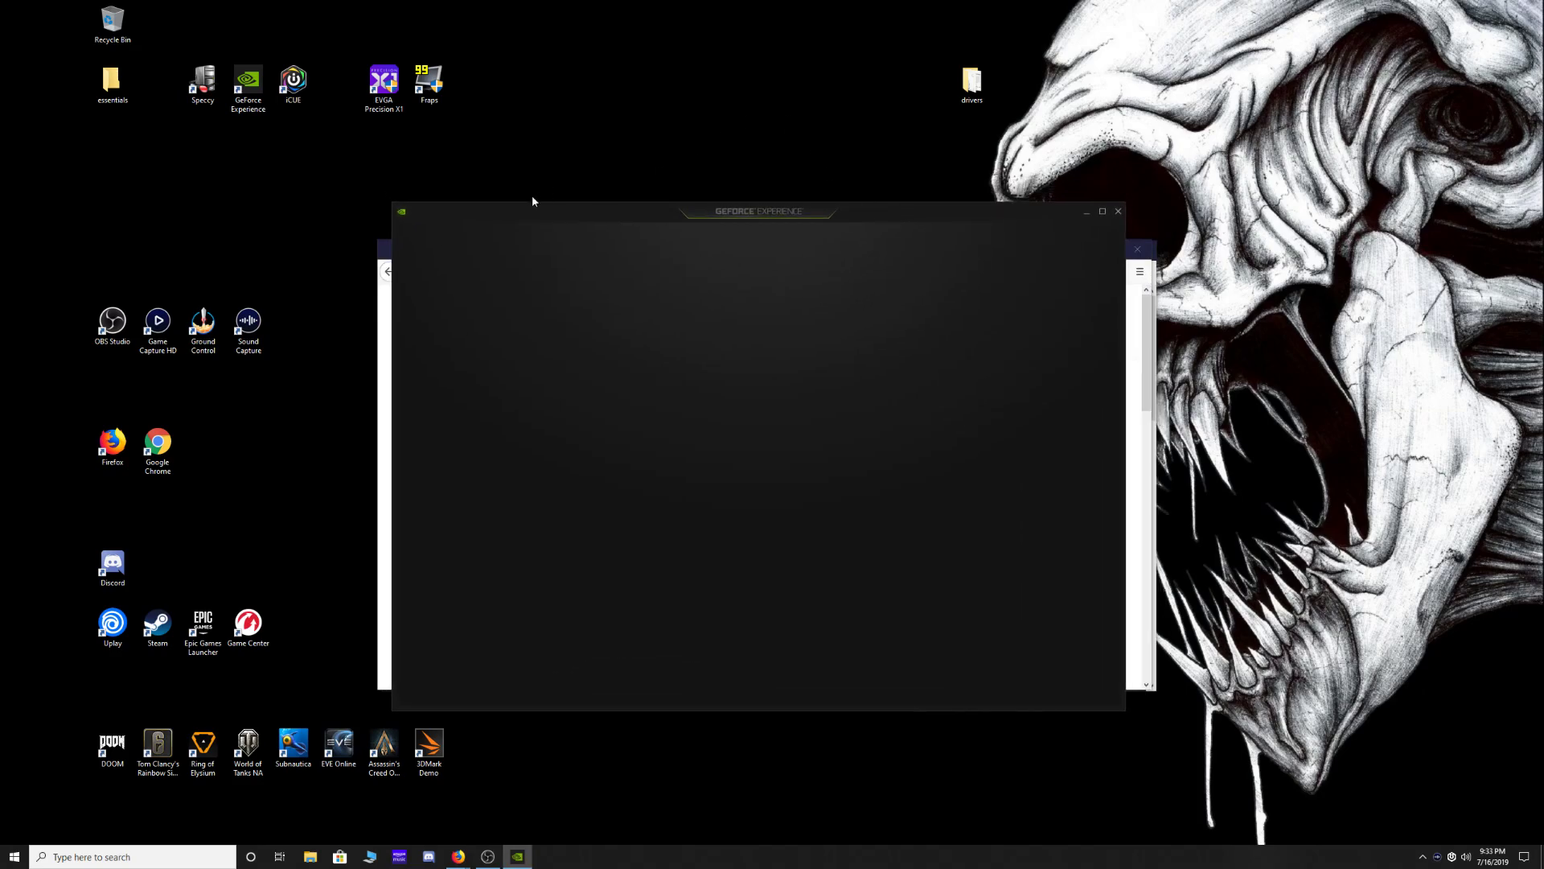
# Let GeForce Experience load, dismiss the Start menu search, and move its window lower right
pyautogui.click(14, 856)
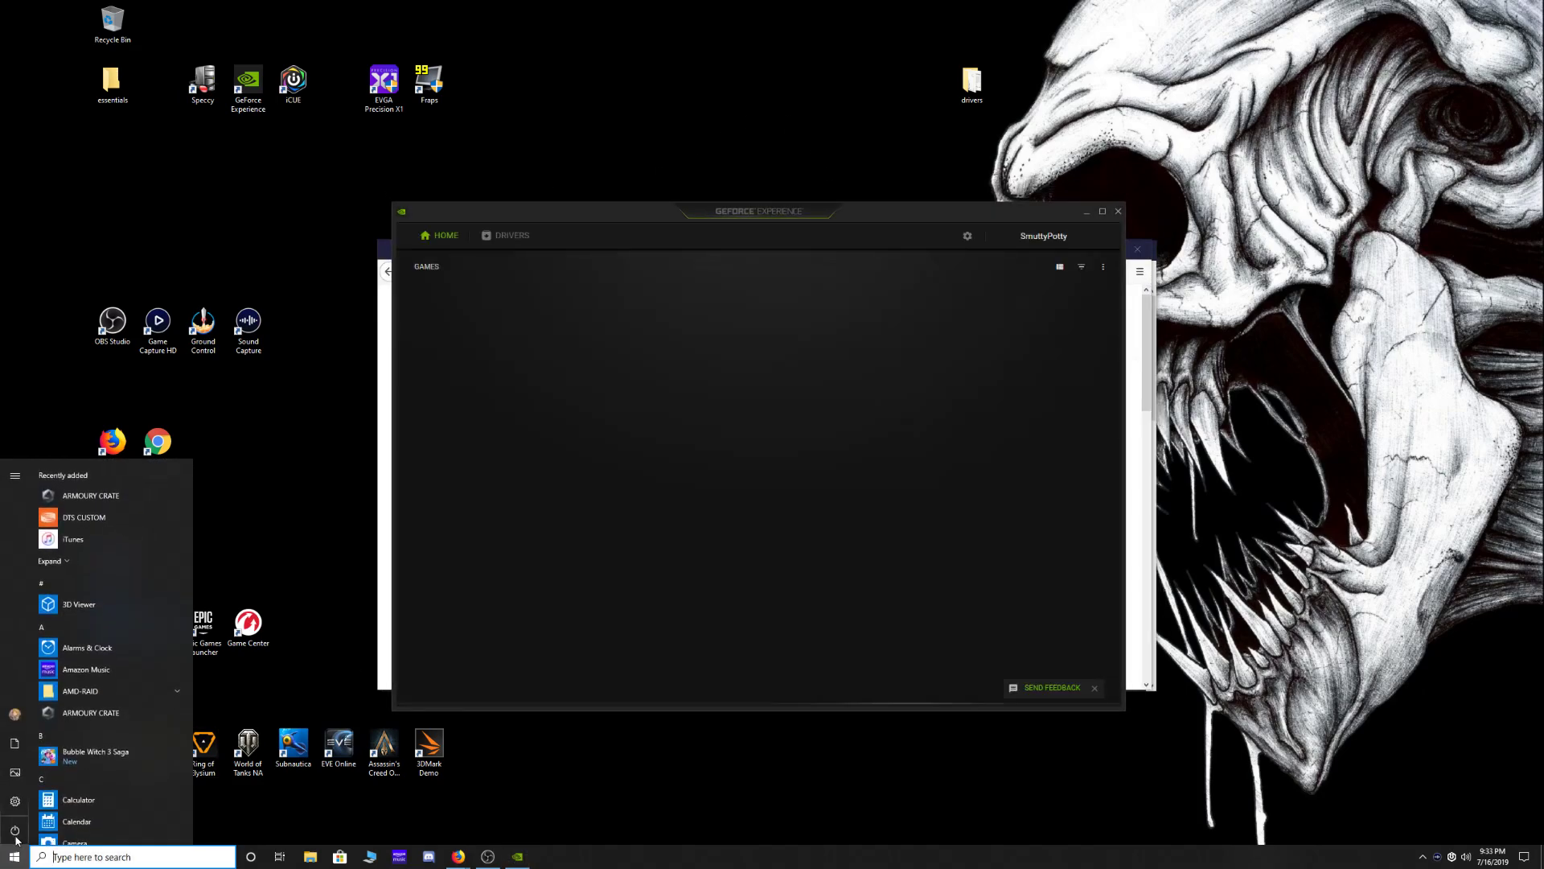
pyautogui.click(13, 858)
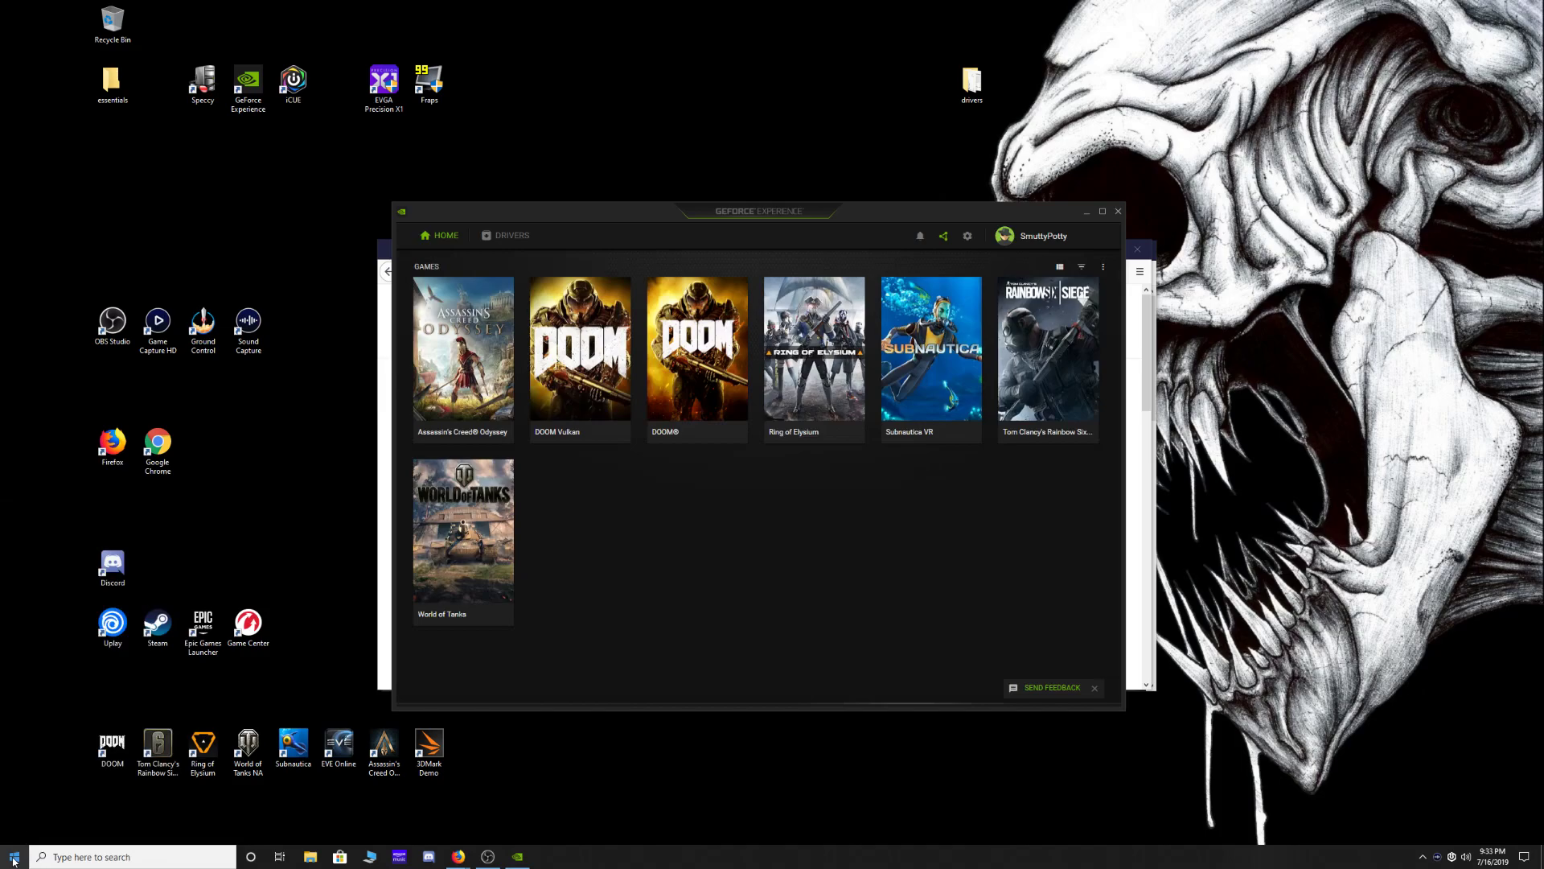
pyautogui.click(13, 859)
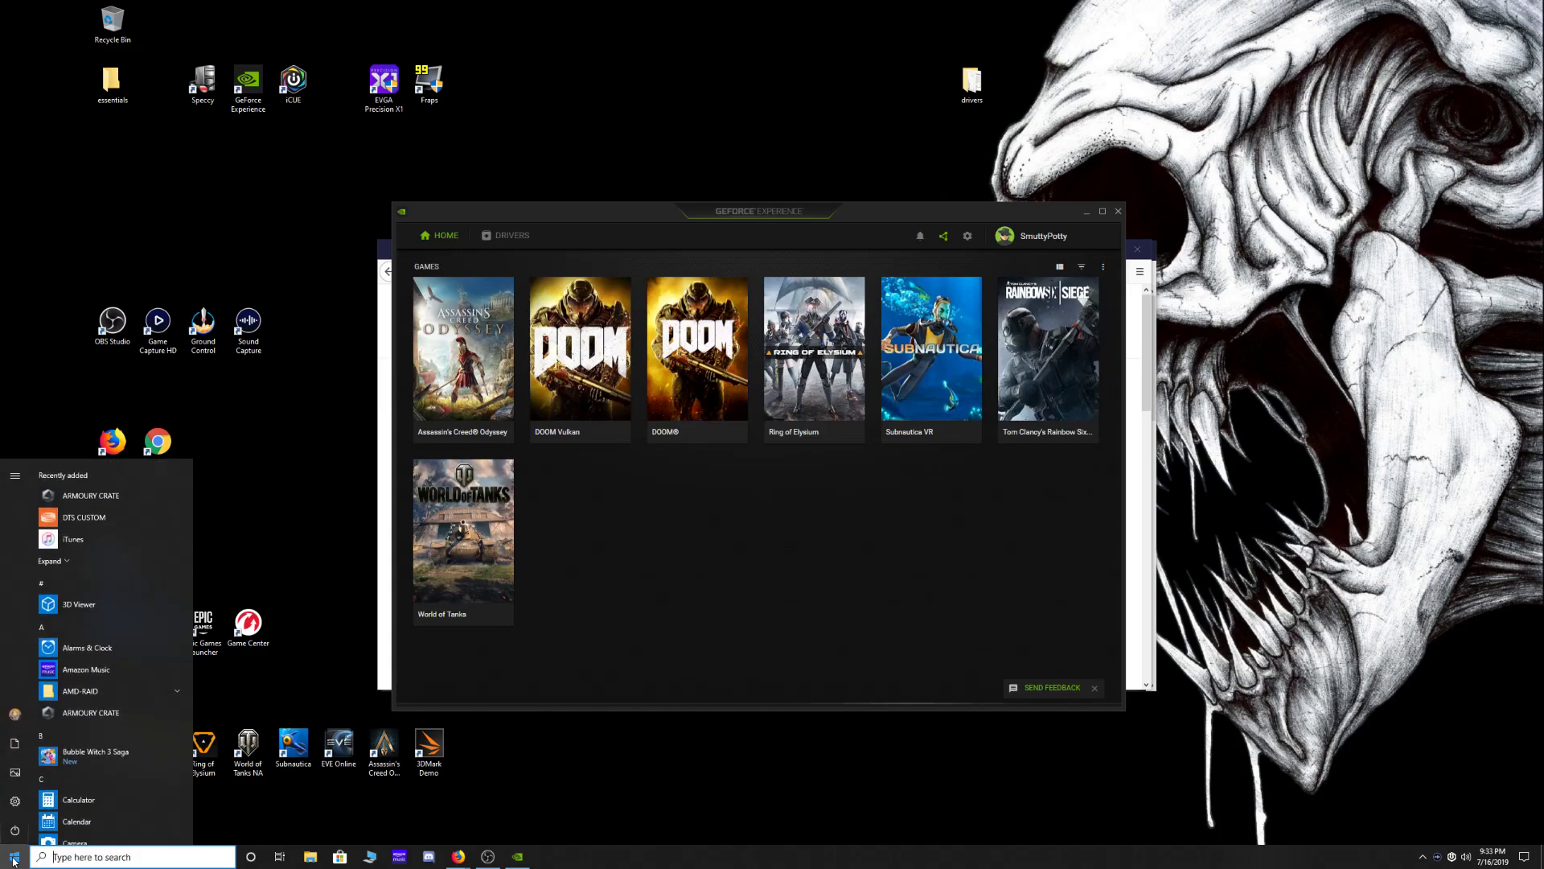
pyautogui.write('n')
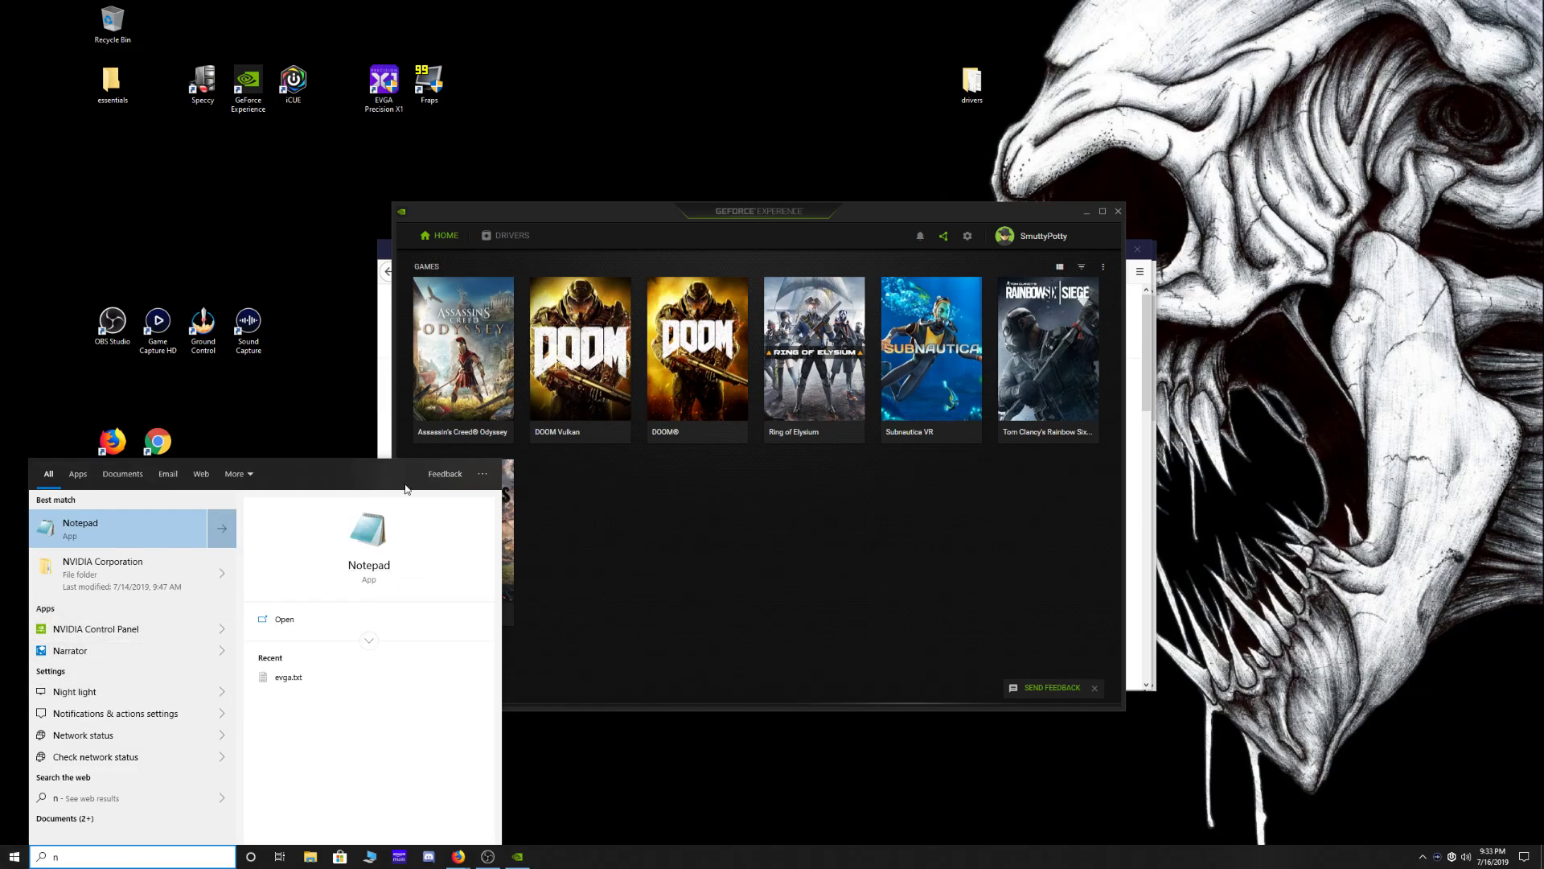
pyautogui.click(805, 570)
pyautogui.moveTo(898, 212); pyautogui.dragTo(1361, 632)
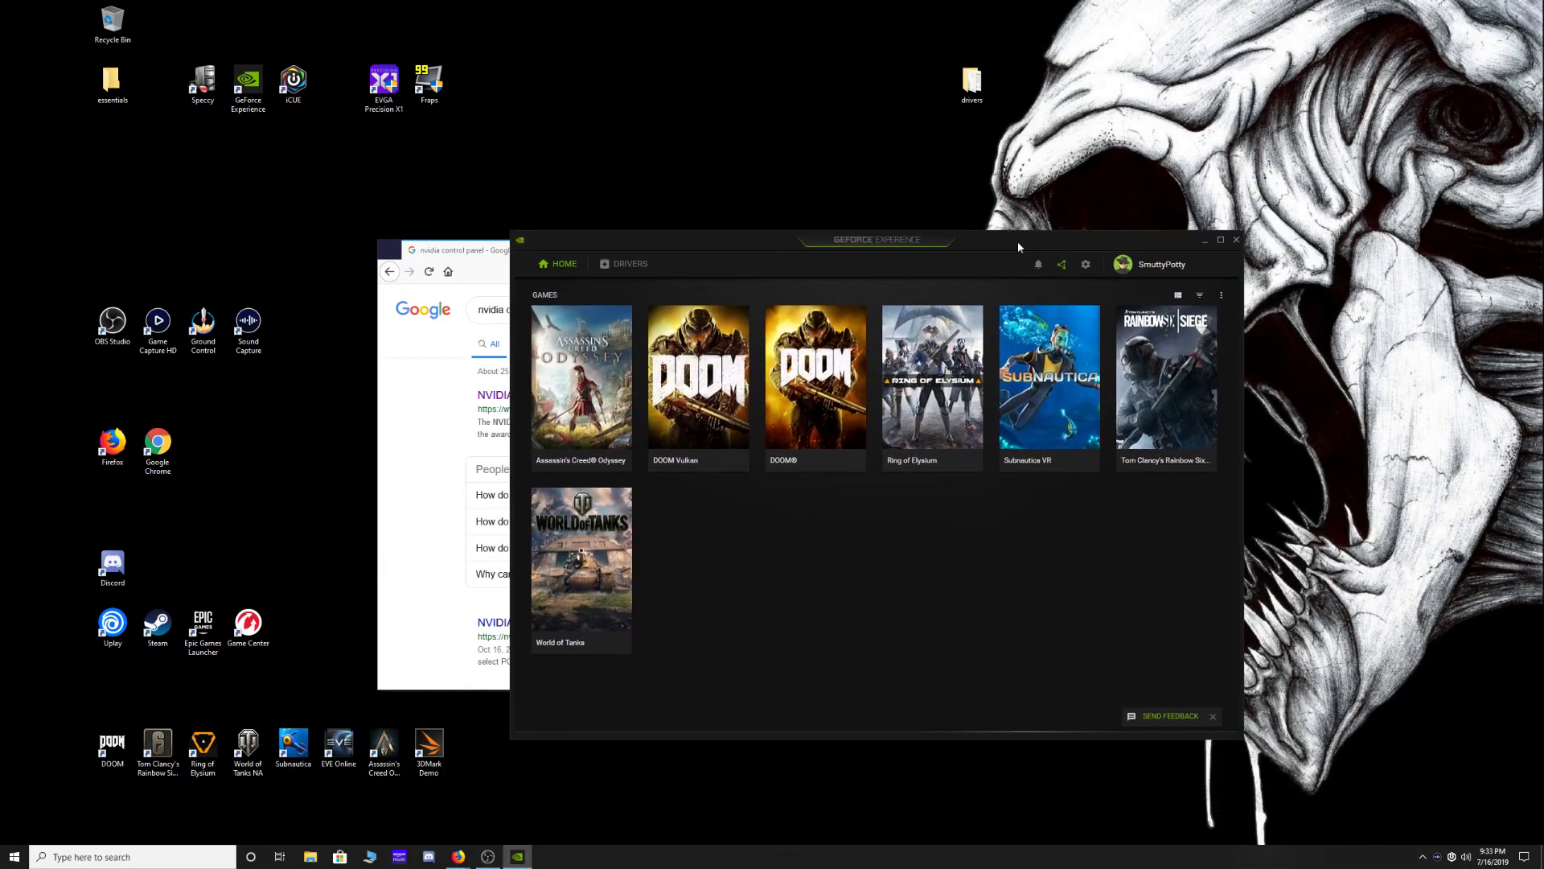
# Close the Google results window and maximize the GeForce.com browser window
pyautogui.click(1203, 249)
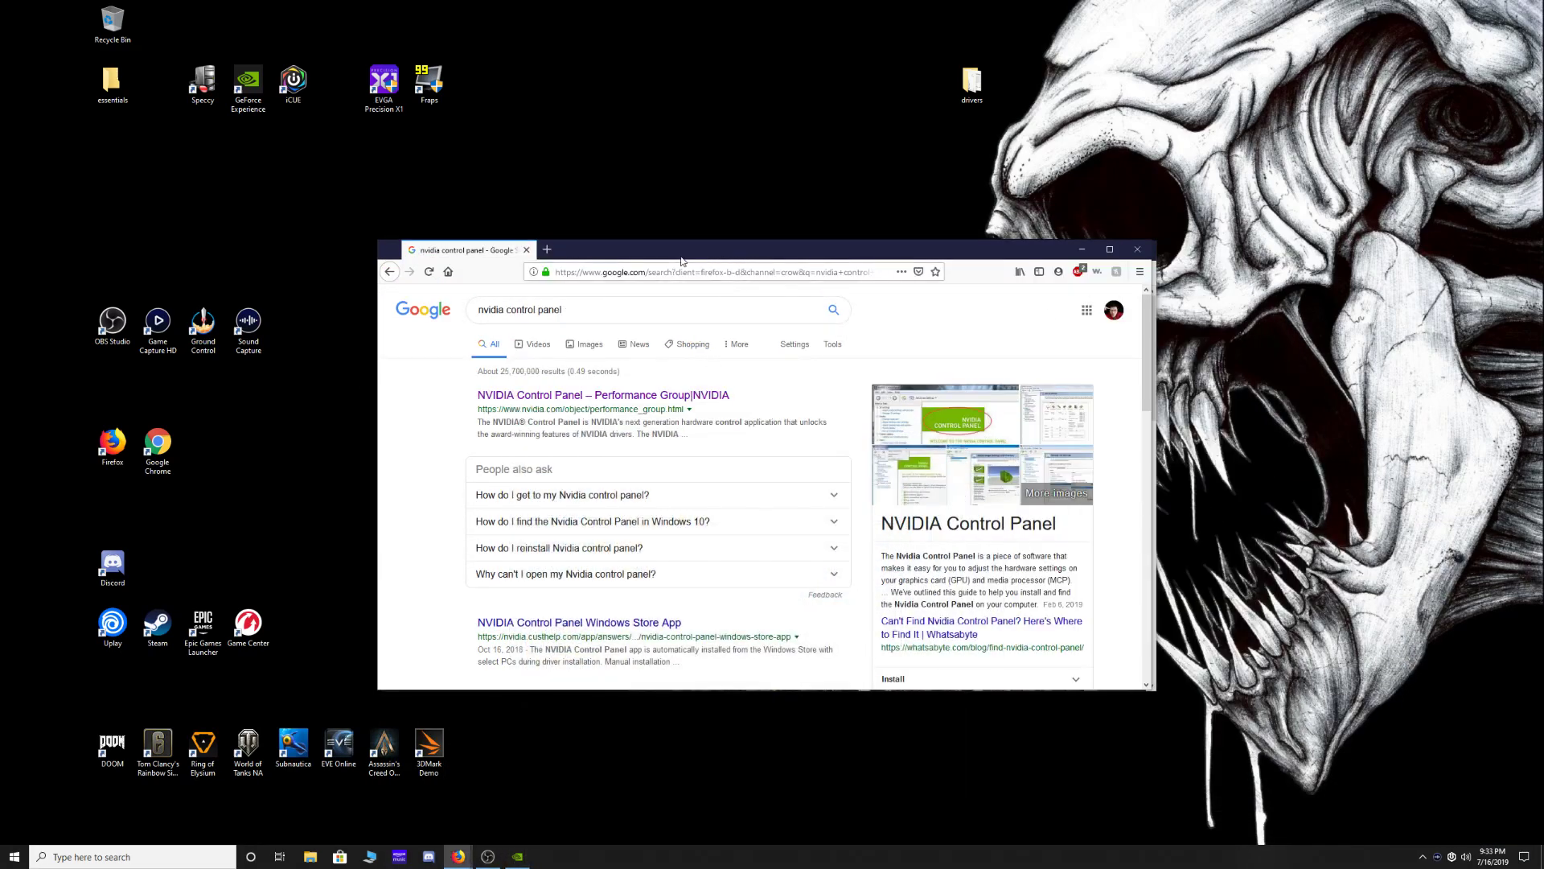
pyautogui.moveTo(720, 256); pyautogui.dragTo(616, 456)
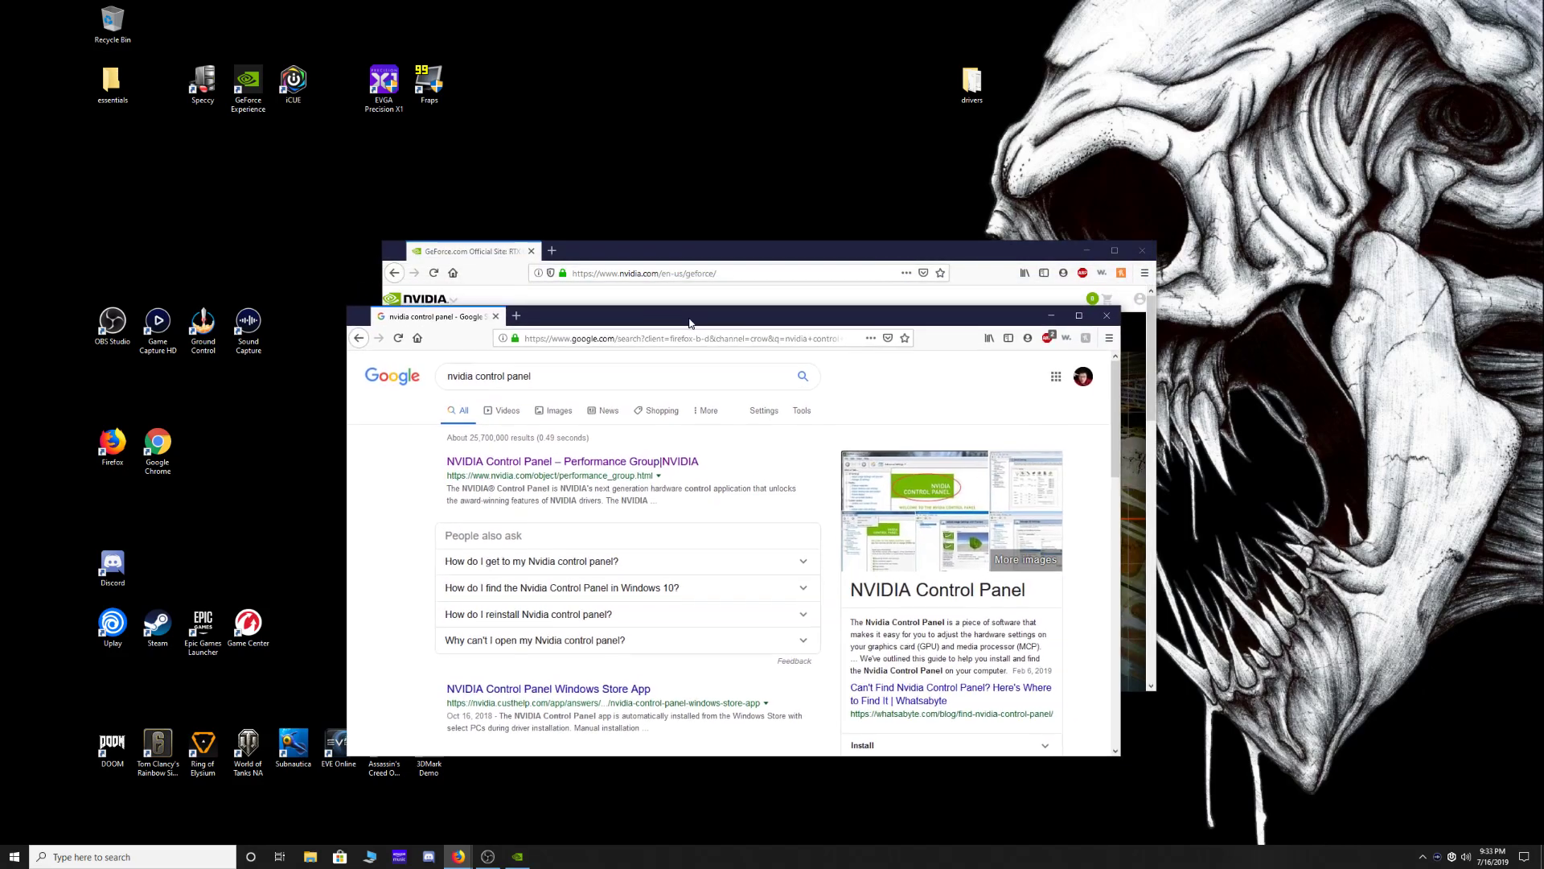
pyautogui.click(1041, 454)
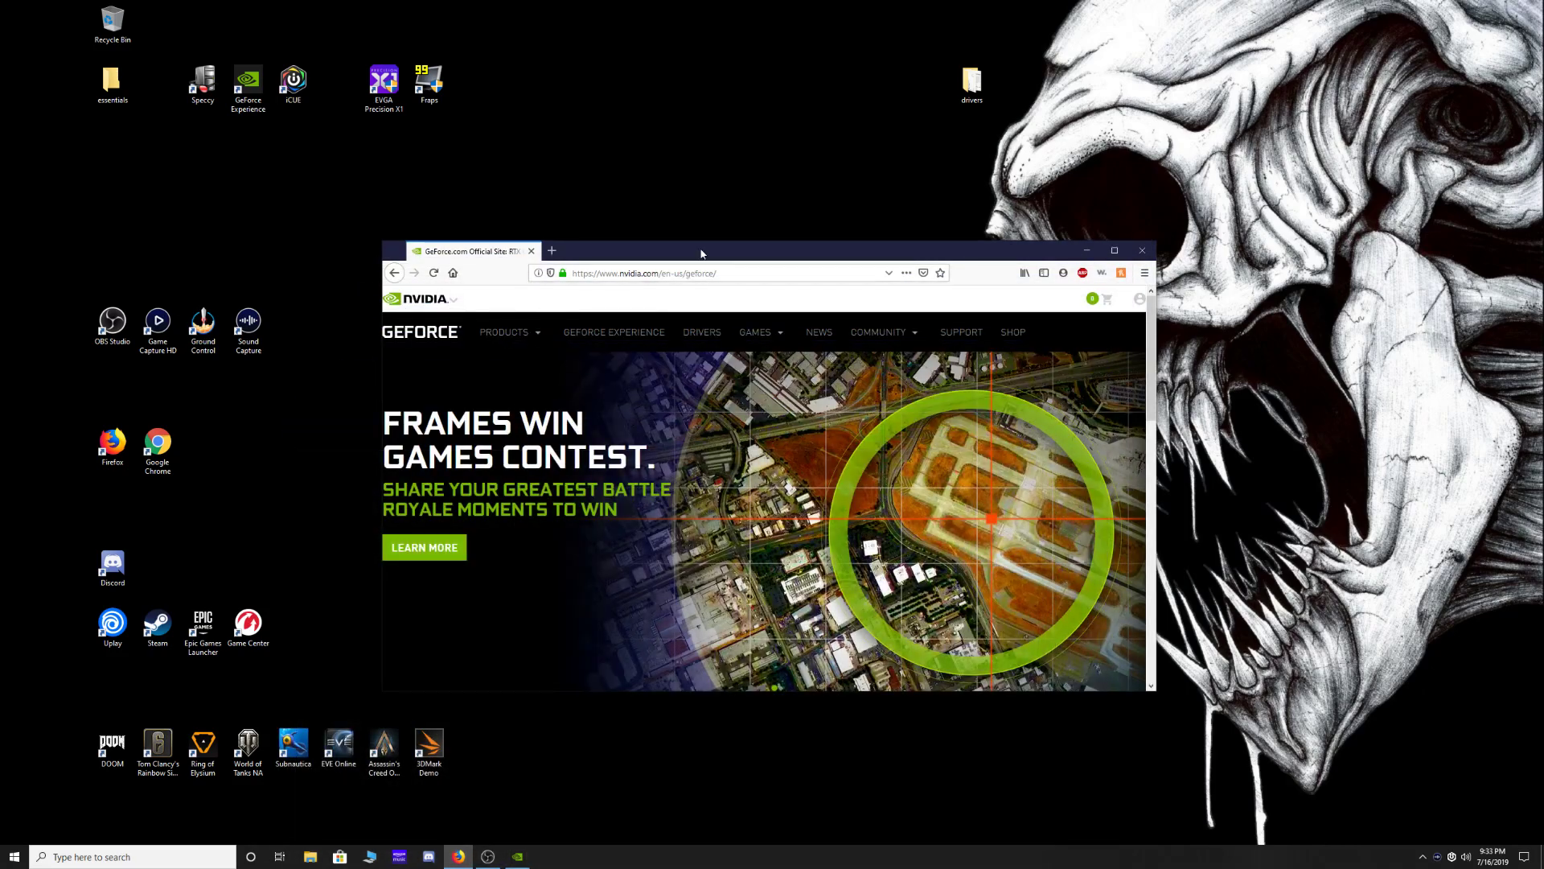
pyautogui.moveTo(701, 254)
pyautogui.mouseDown()
pyautogui.moveTo(1129, 289)
pyautogui.moveTo(853, 296)
pyautogui.moveTo(664, 209)
pyautogui.moveTo(677, 205)
pyautogui.mouseUp()
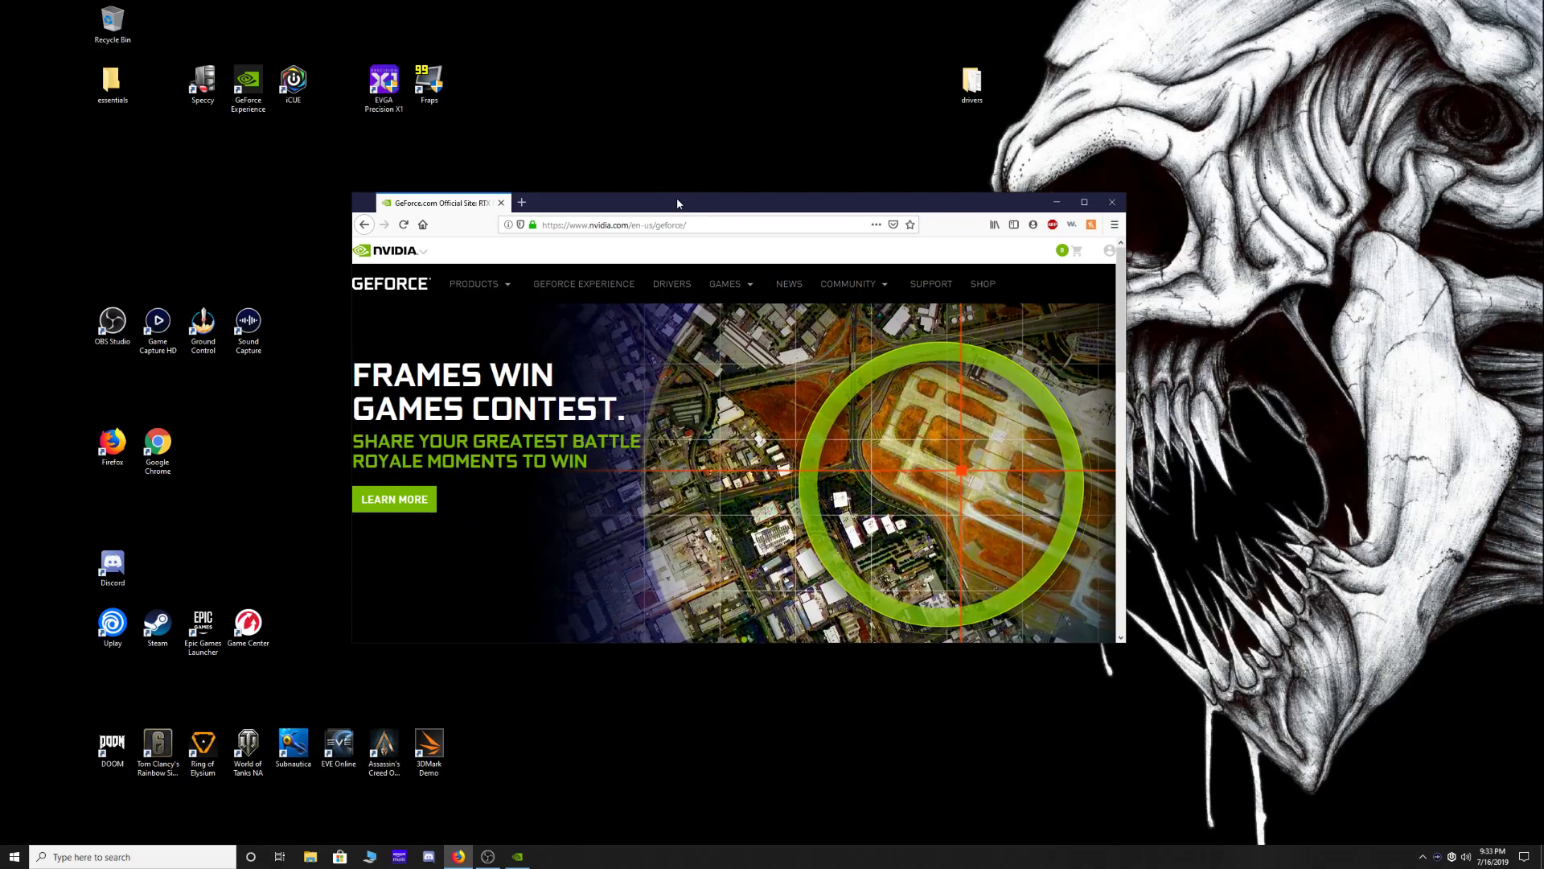
pyautogui.doubleClick(677, 204)
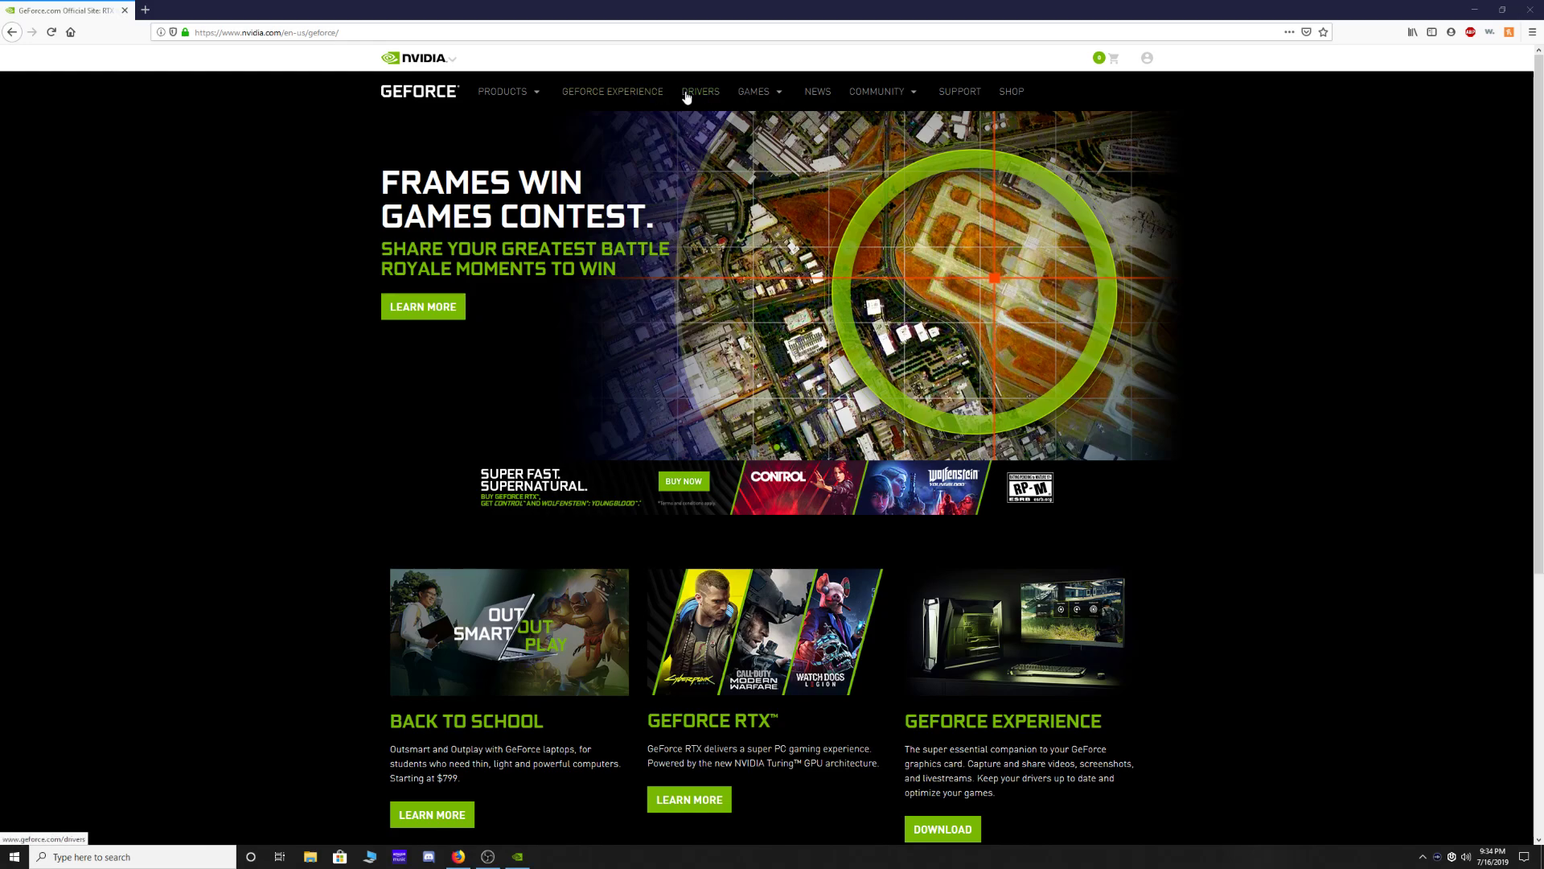
# Go to GeForce Support and follow the footer's Drivers link to the drivers download page
pyautogui.click(959, 91)
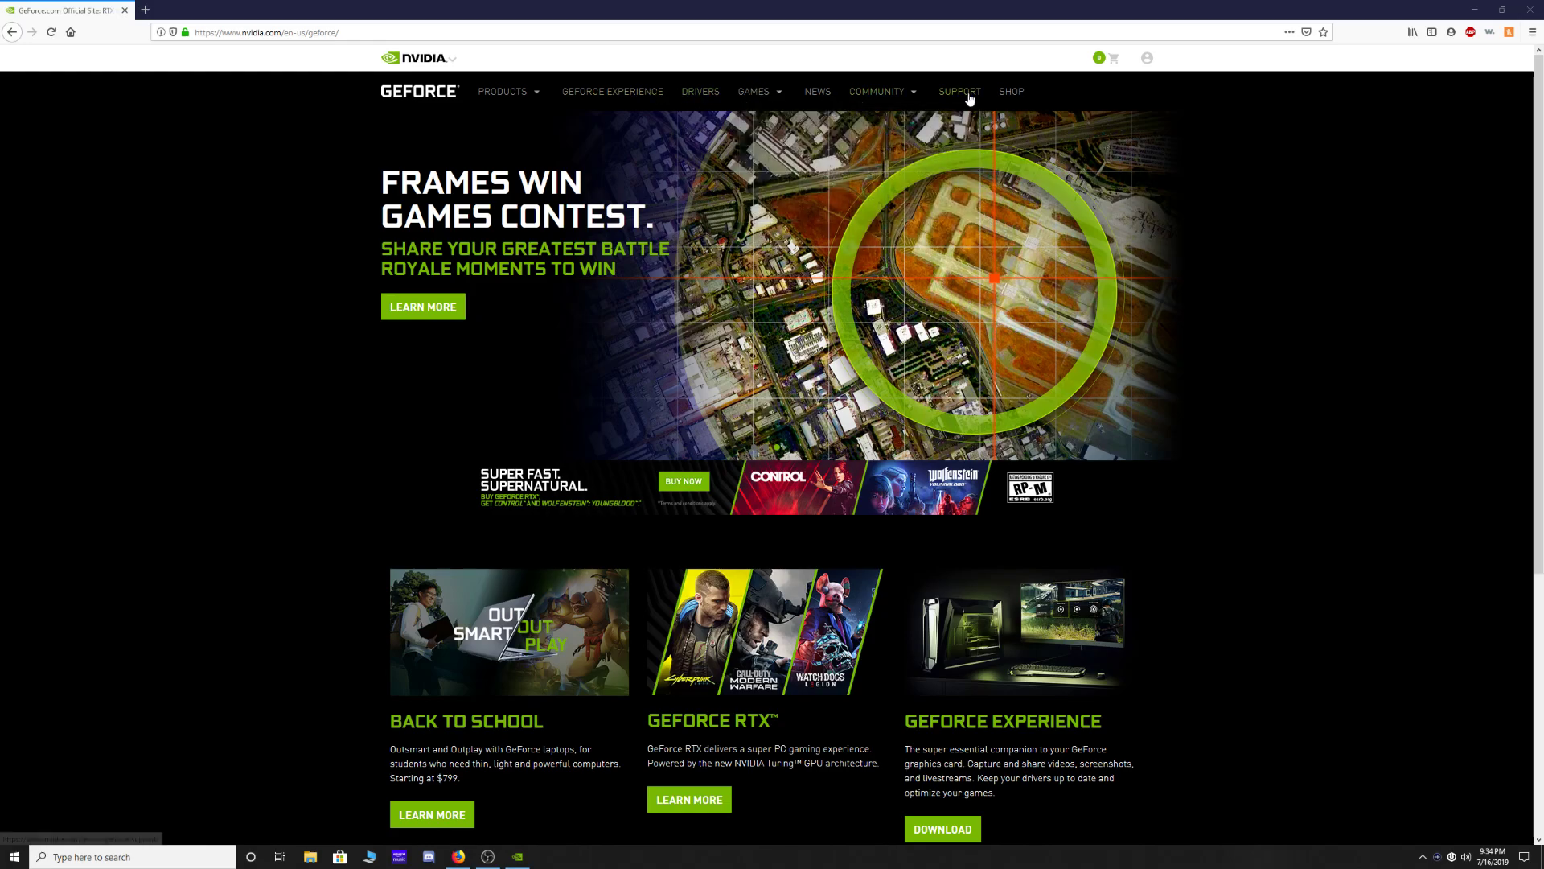
pyautogui.scroll(-4, 933, 233)
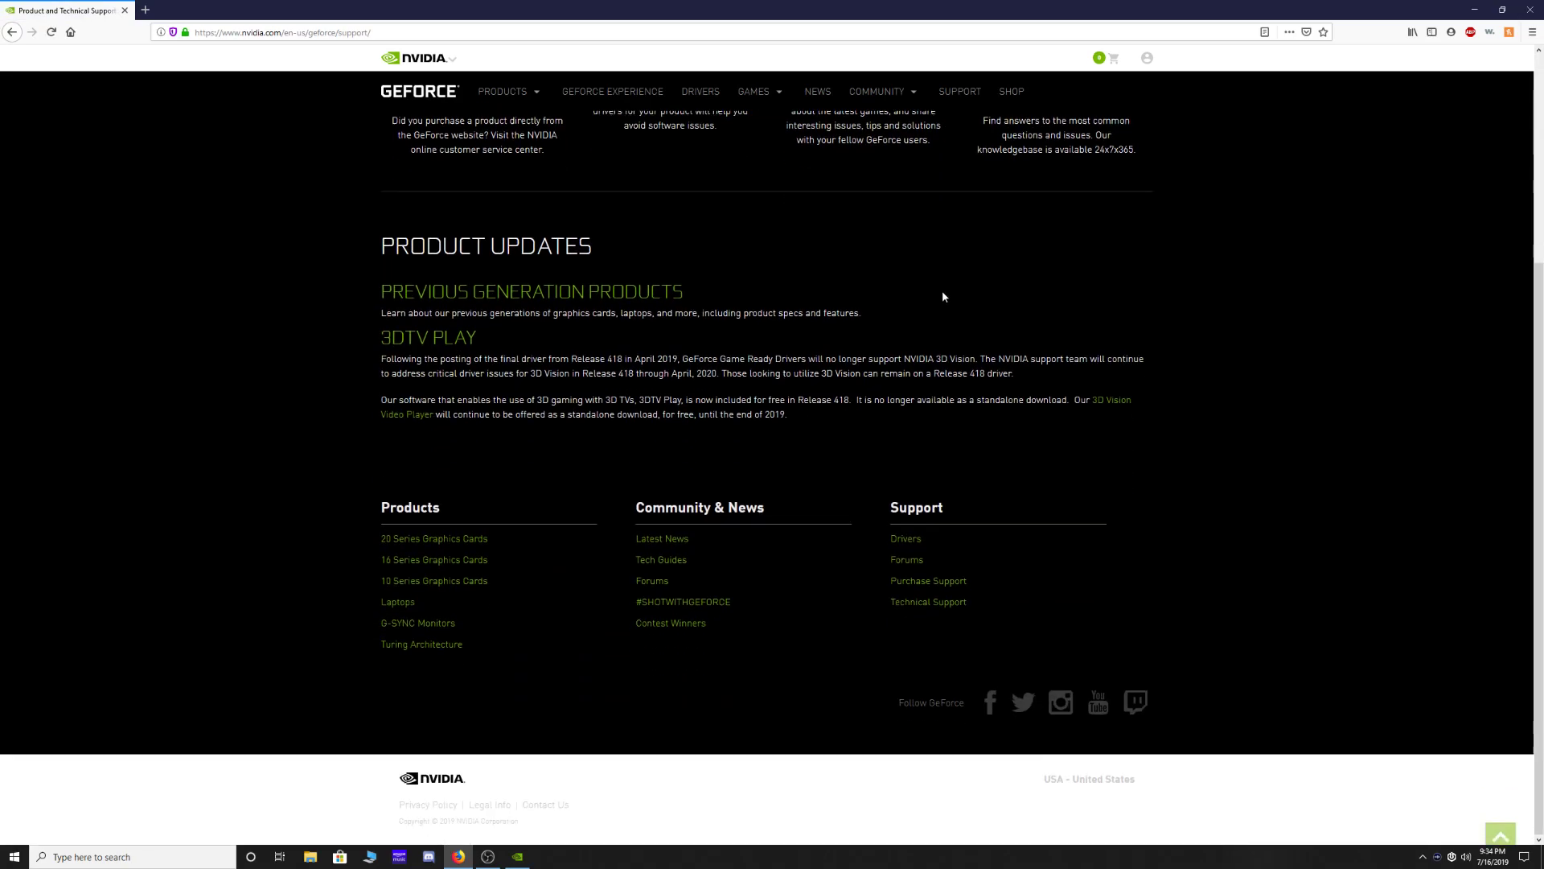
pyautogui.scroll(3, 825, 451)
pyautogui.click(960, 91)
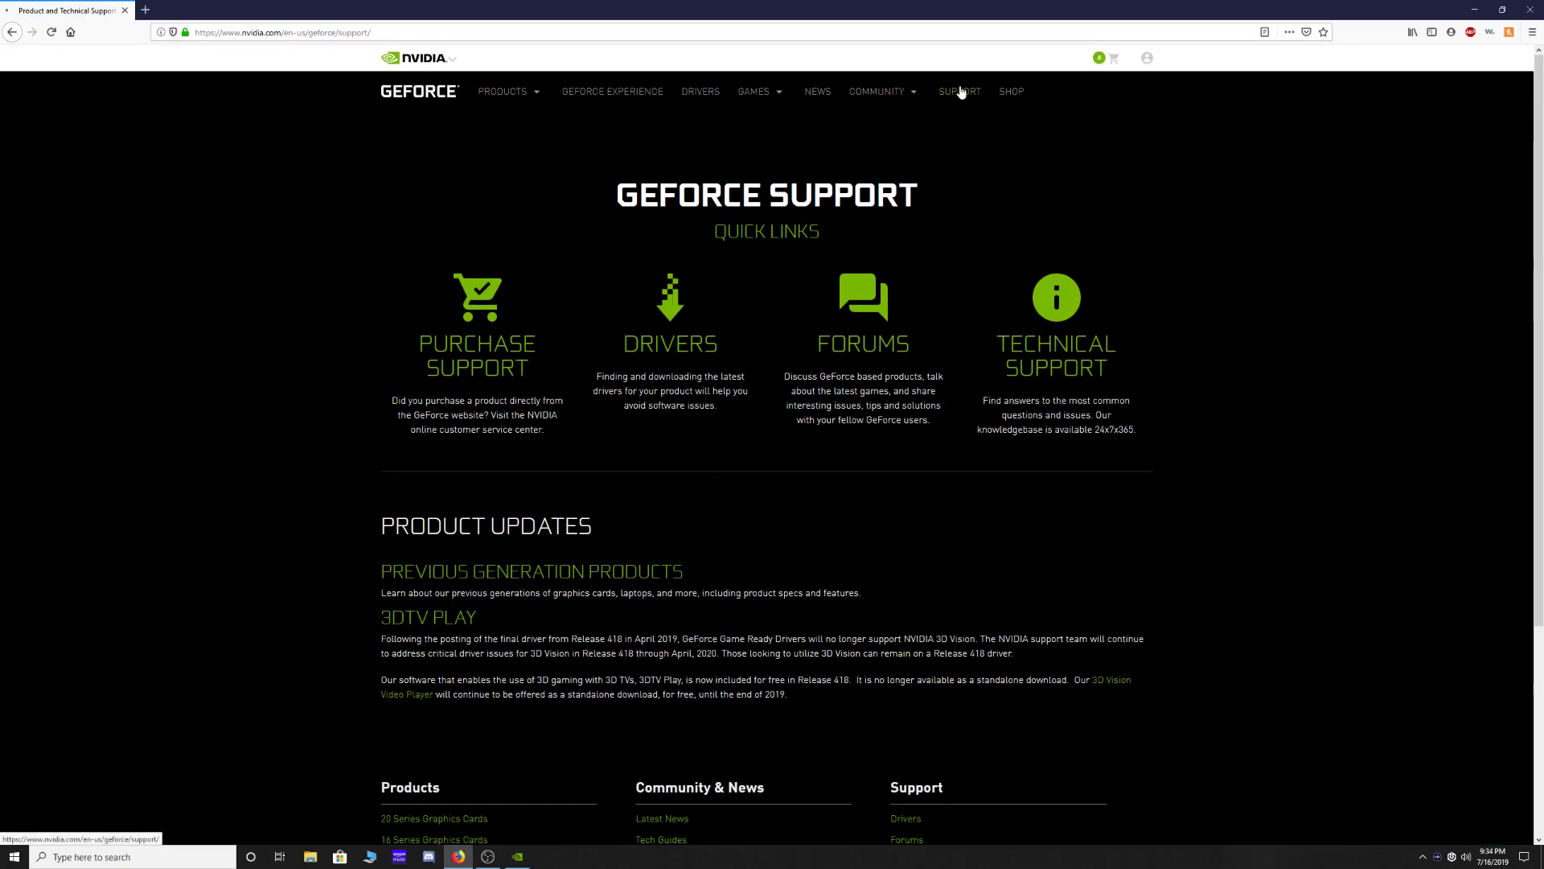
pyautogui.scroll(-3, 758, 563)
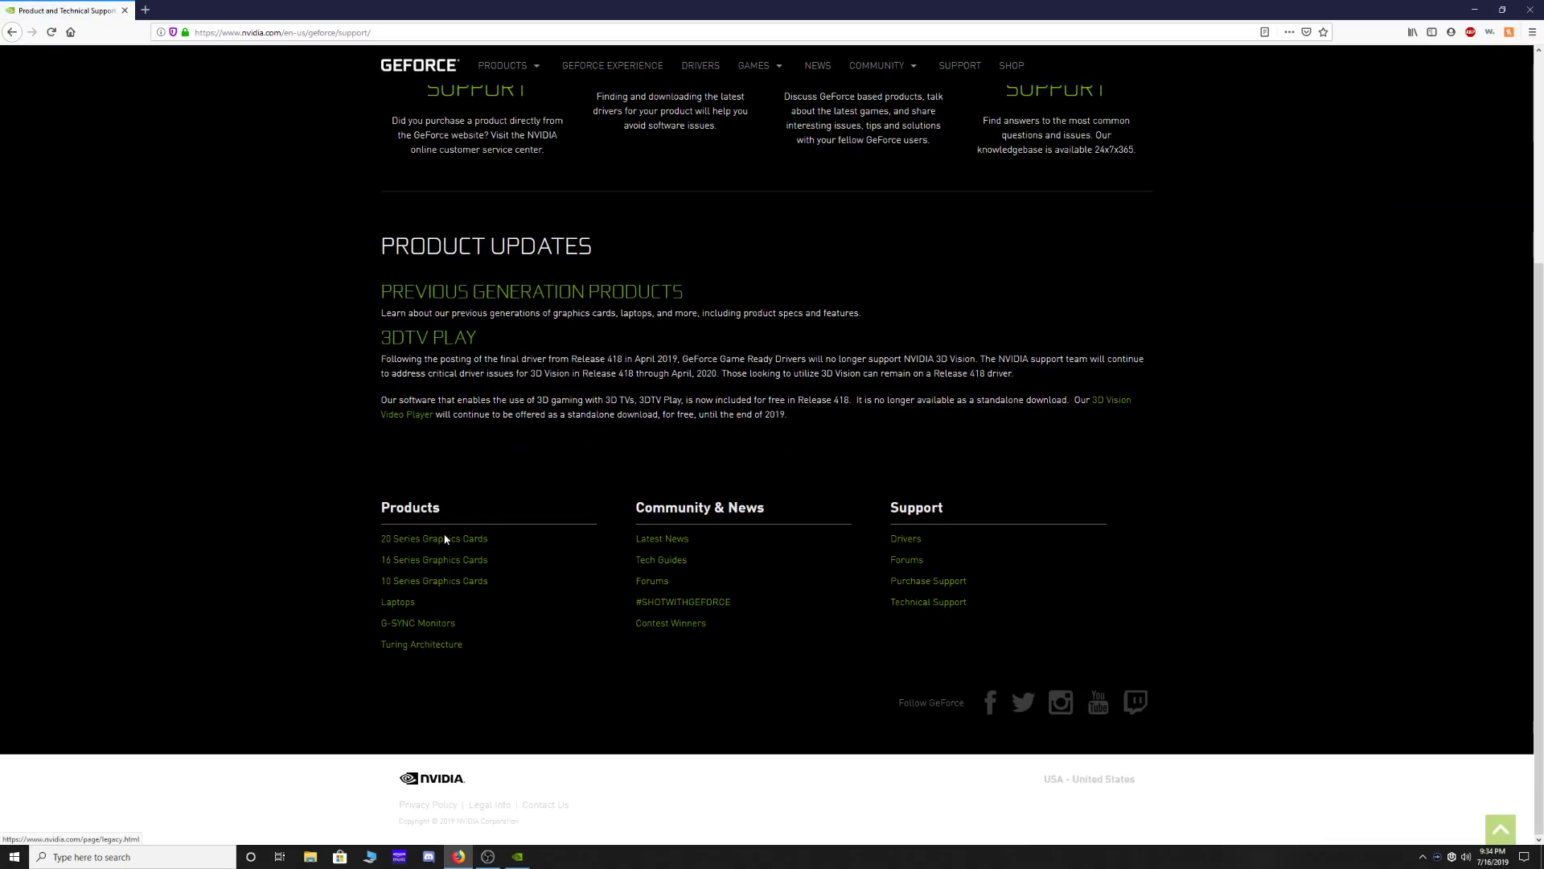
pyautogui.click(915, 540)
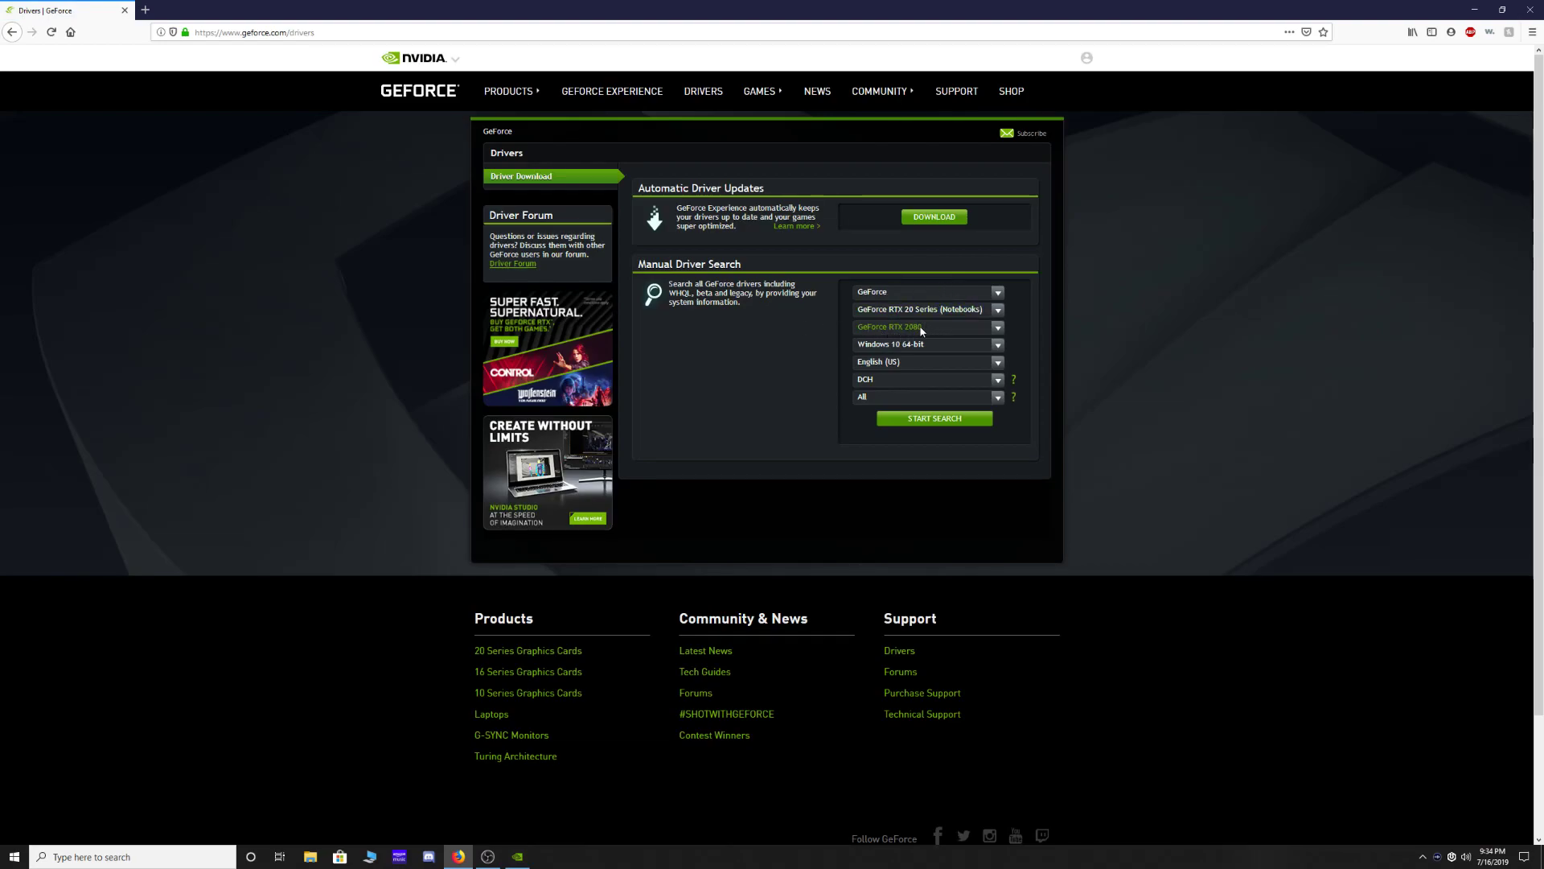
# Run the manual driver search for GeForce RTX 2080, Windows 10 64-bit, and scroll the results
pyautogui.click(923, 422)
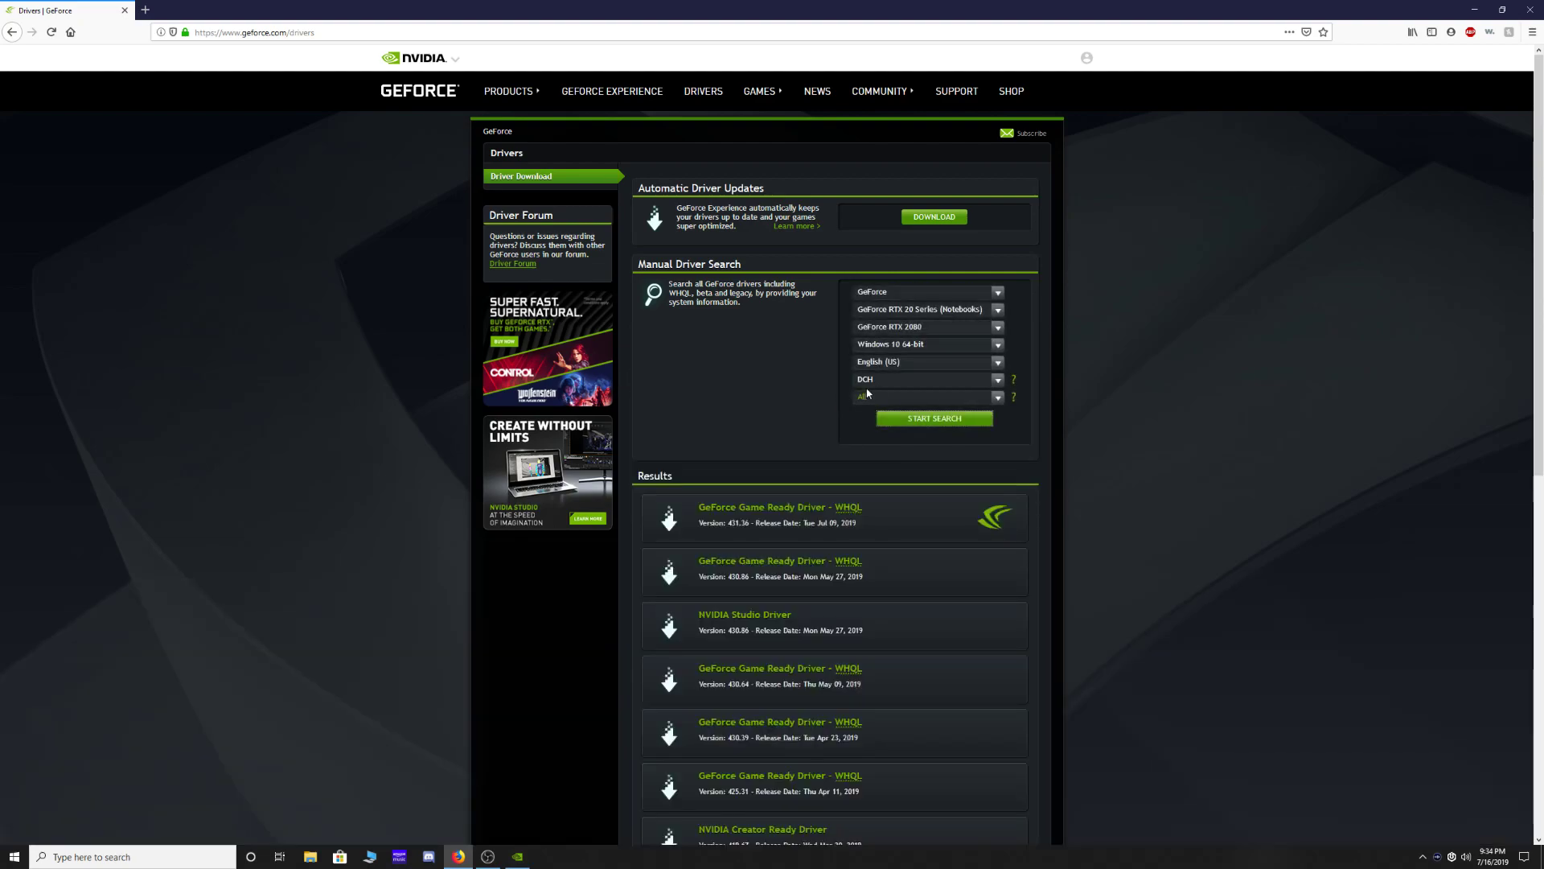
pyautogui.scroll(-3, 867, 393)
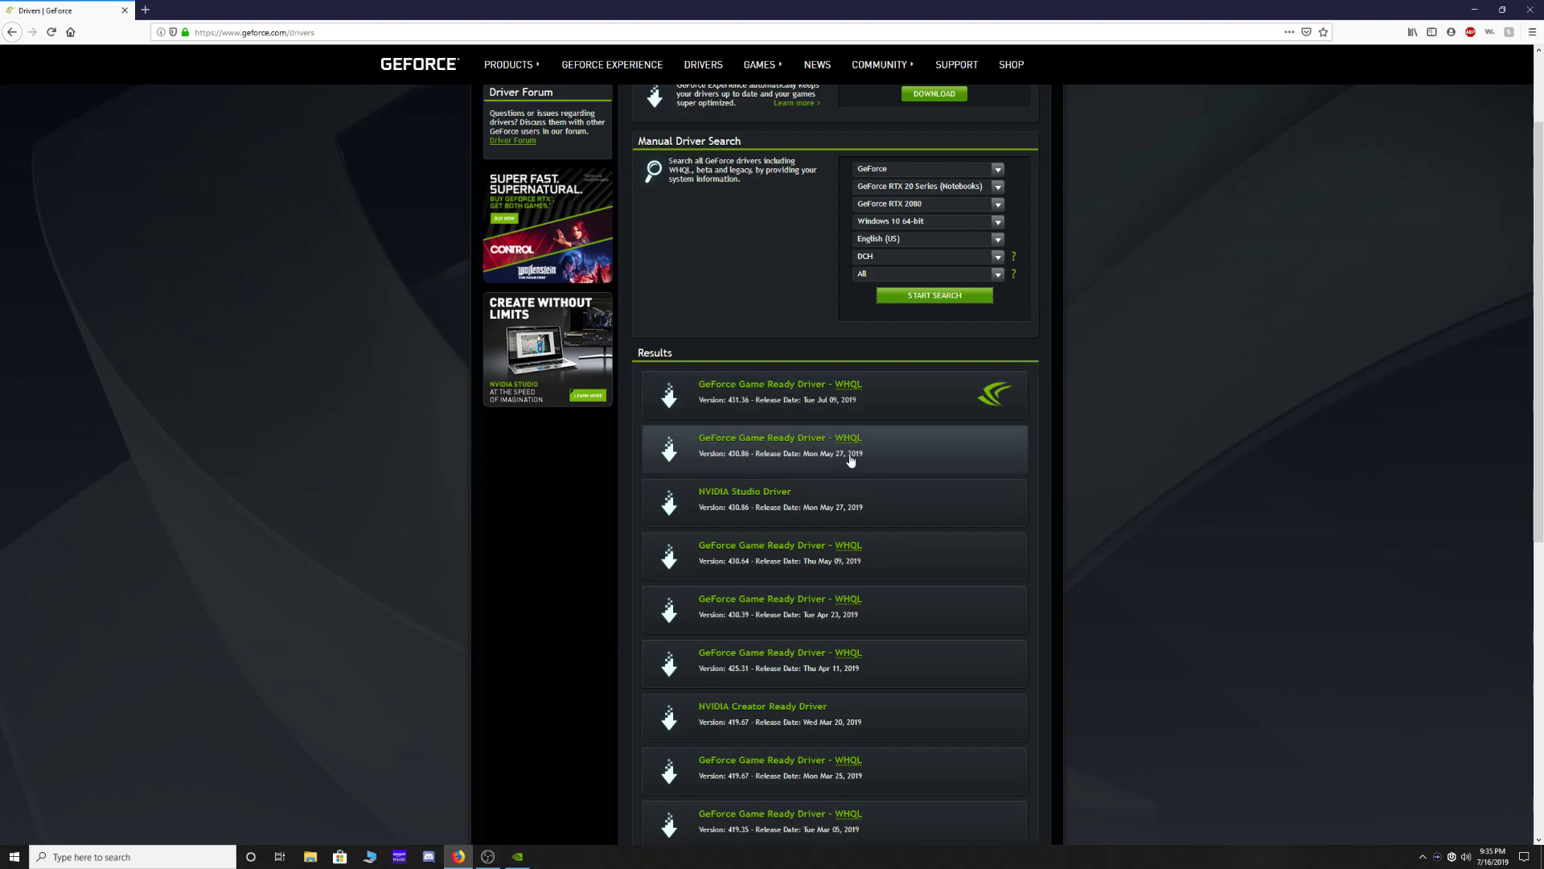
# Search 'x570 pro prime' in a new tab and maximize the browser
pyautogui.moveTo(804, 6); pyautogui.dragTo(824, 238)
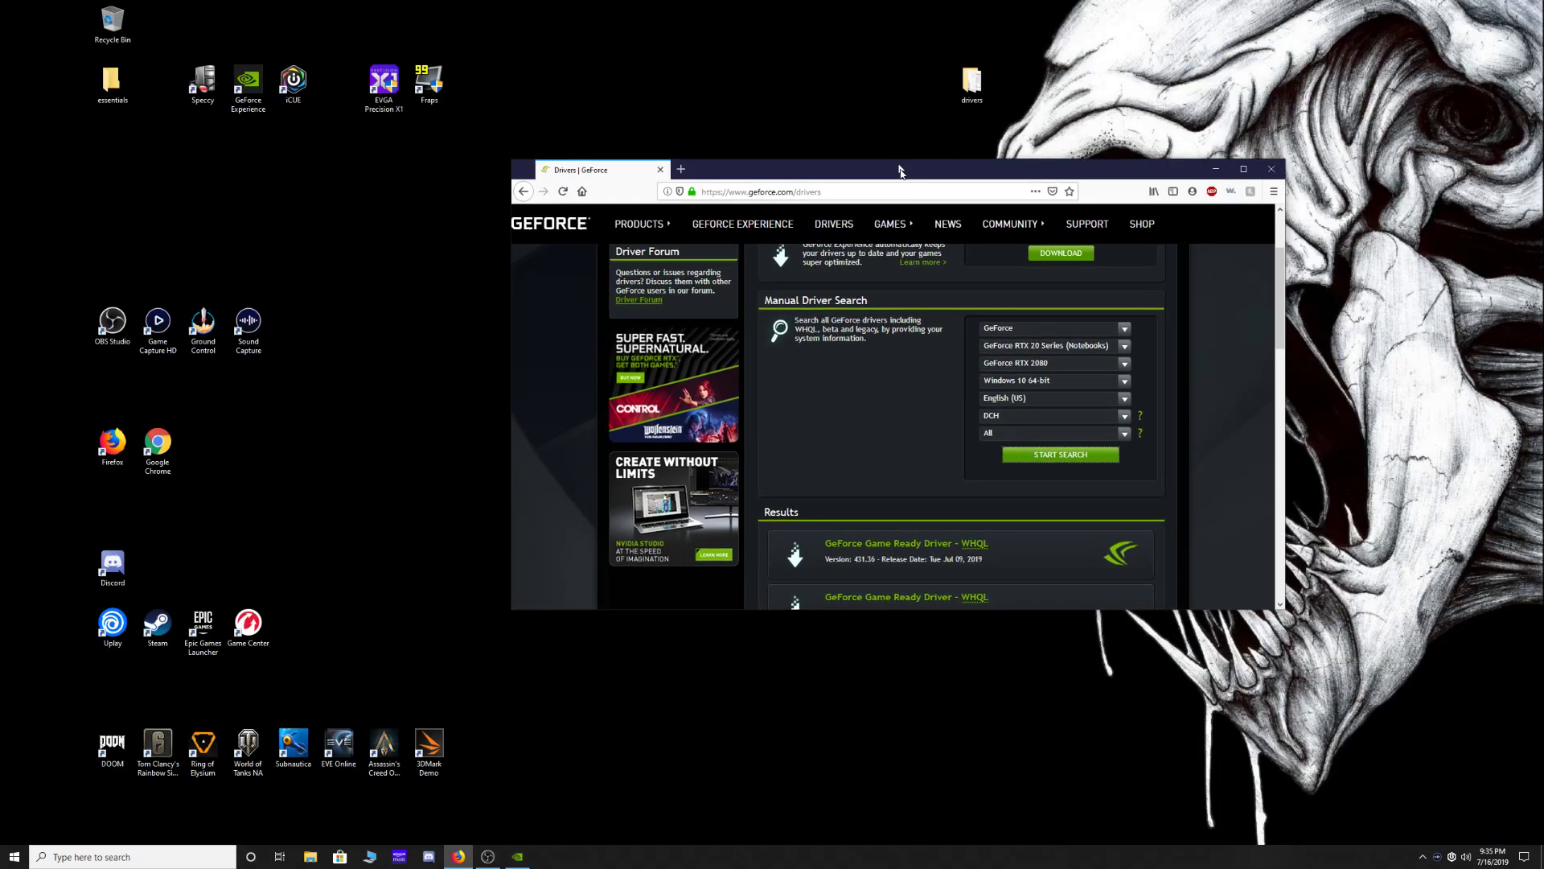
pyautogui.click(688, 320)
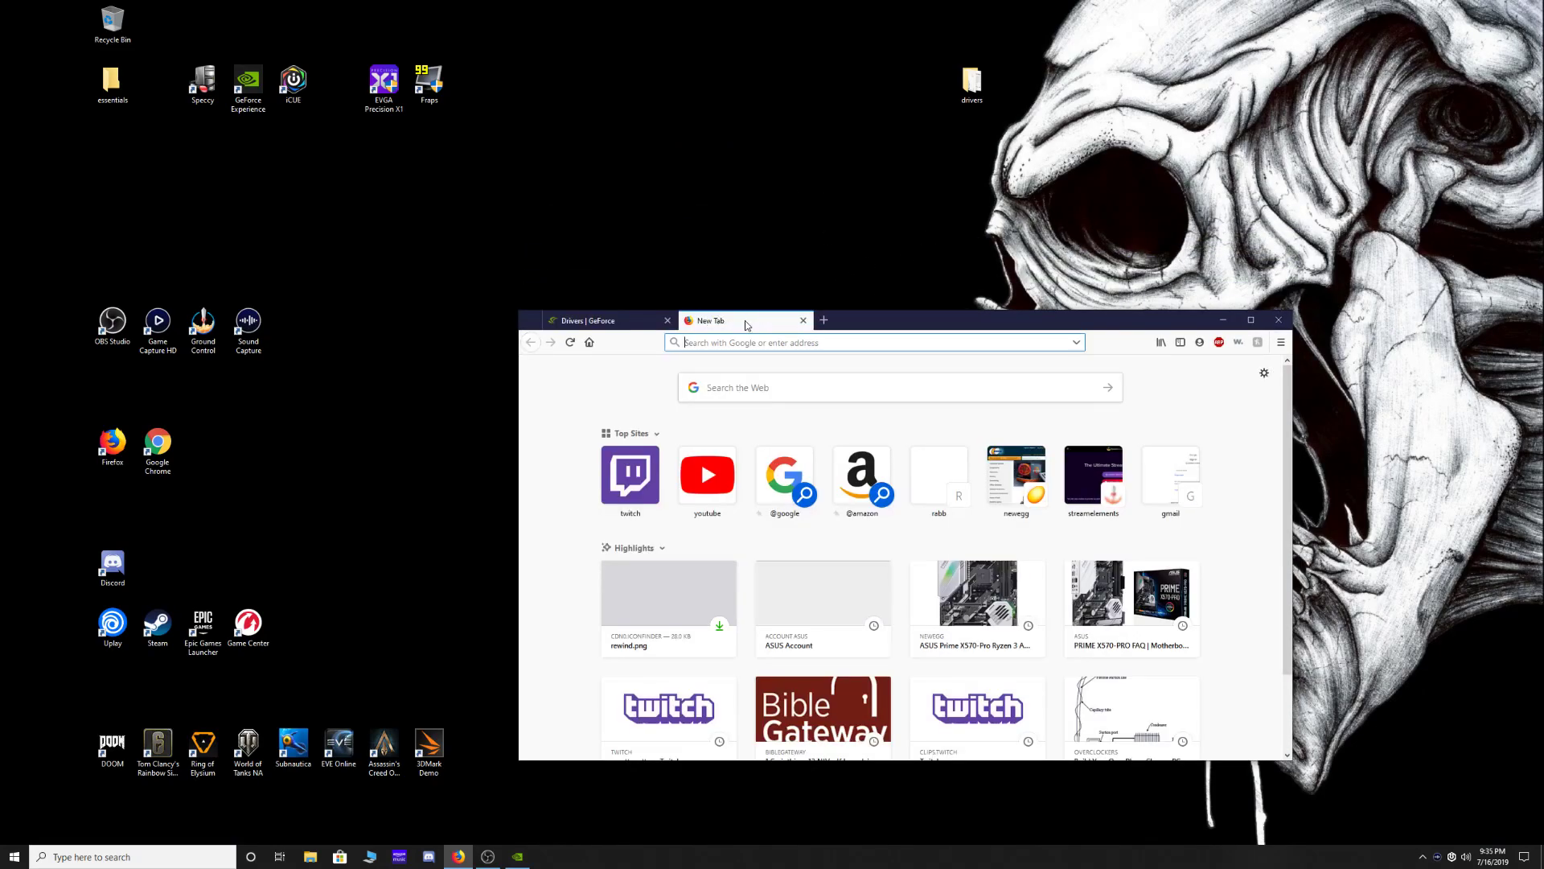
pyautogui.write('x')
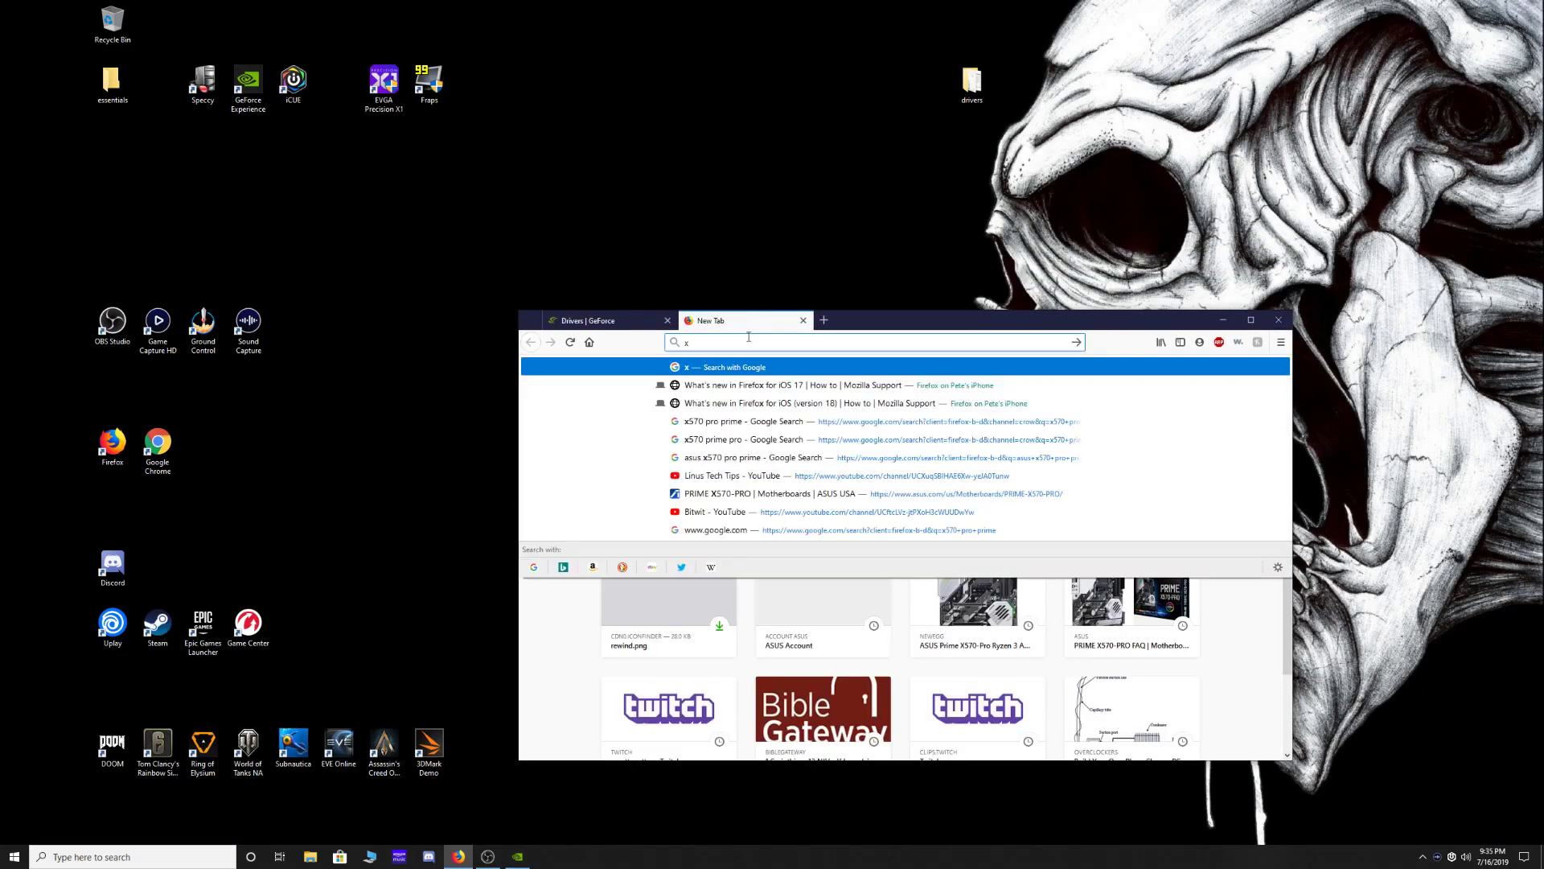
pyautogui.write('570 pro prime')
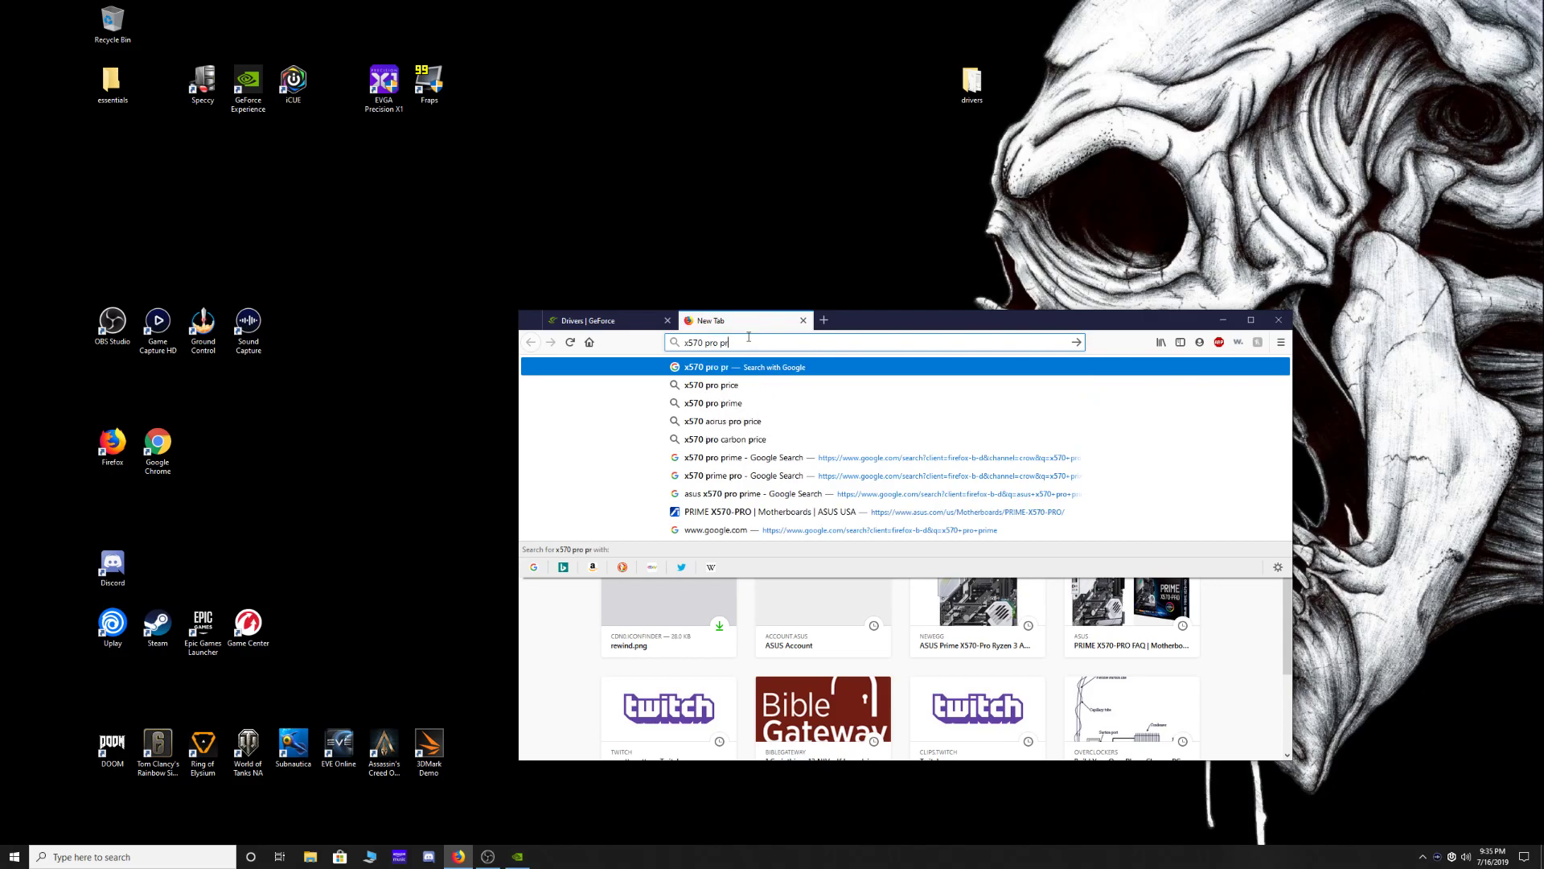
pyautogui.press('Return')
pyautogui.doubleClick(904, 322)
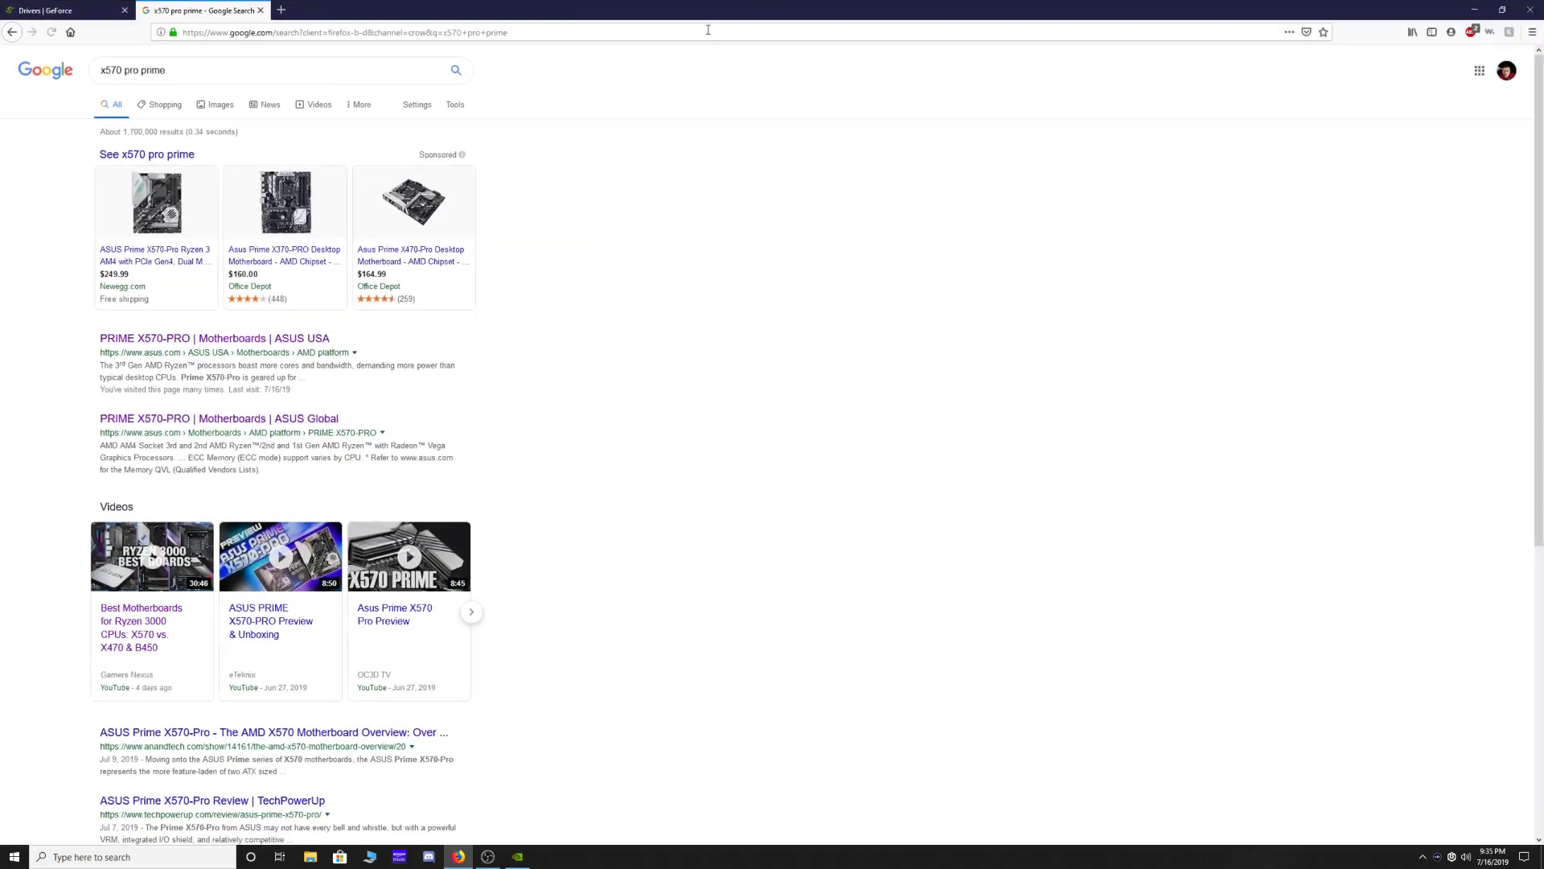
# Open the ASUS PRIME X570-PRO Driver & Tools support page for Windows 10 64-bit
pyautogui.click(164, 338)
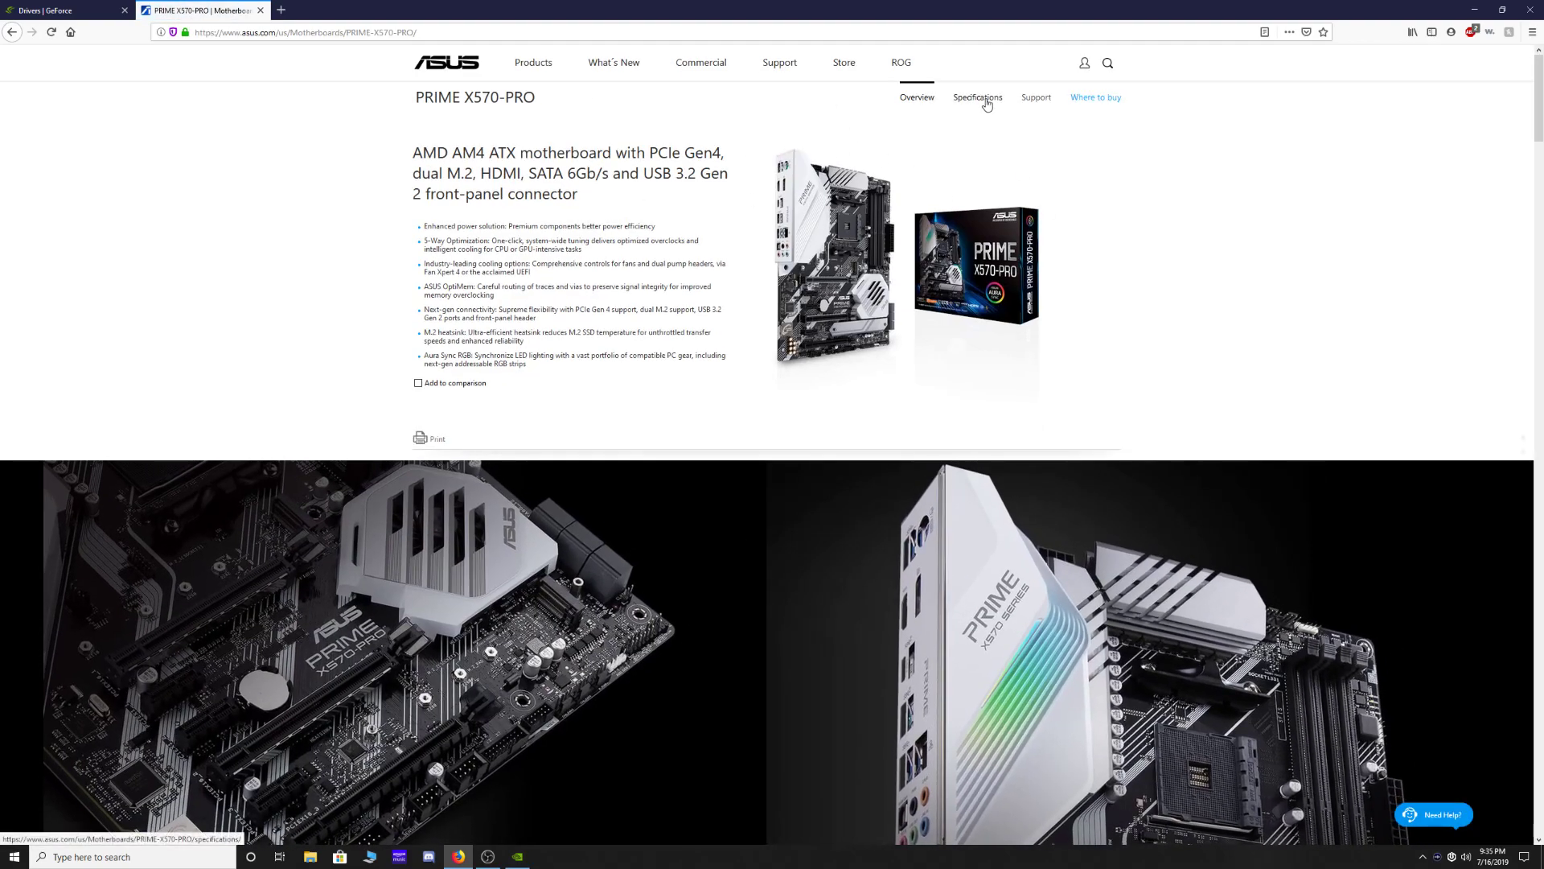
pyautogui.click(982, 99)
pyautogui.click(1031, 98)
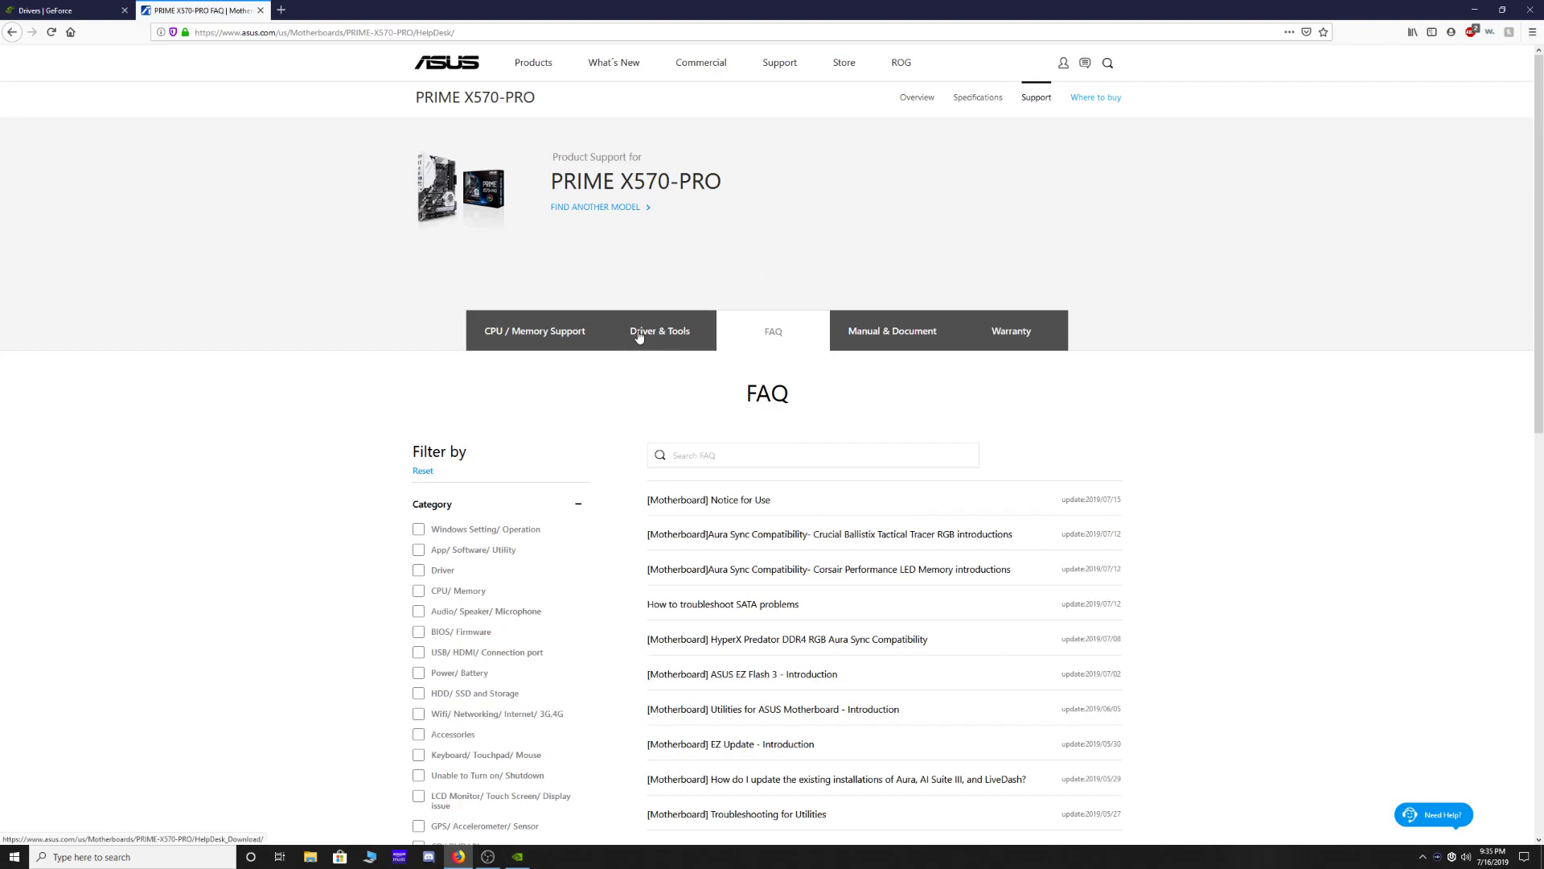
pyautogui.click(635, 336)
pyautogui.scroll(-1, 773, 571)
pyautogui.click(853, 463)
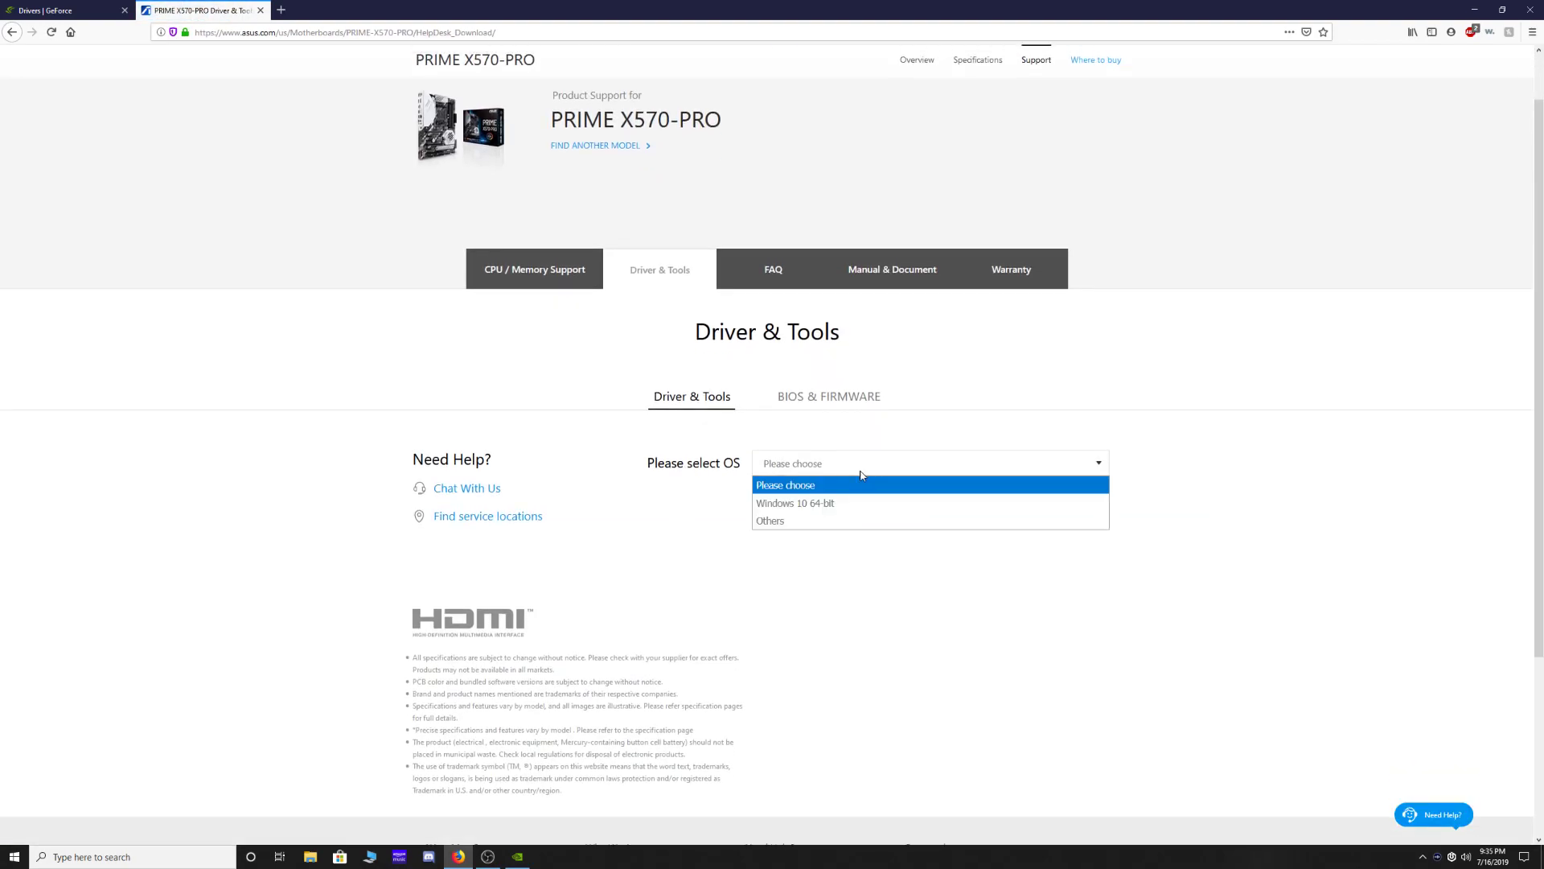
# Highlight parts of the BIOS Version 7010 entry text in the download list
pyautogui.scroll(-4, 777, 577)
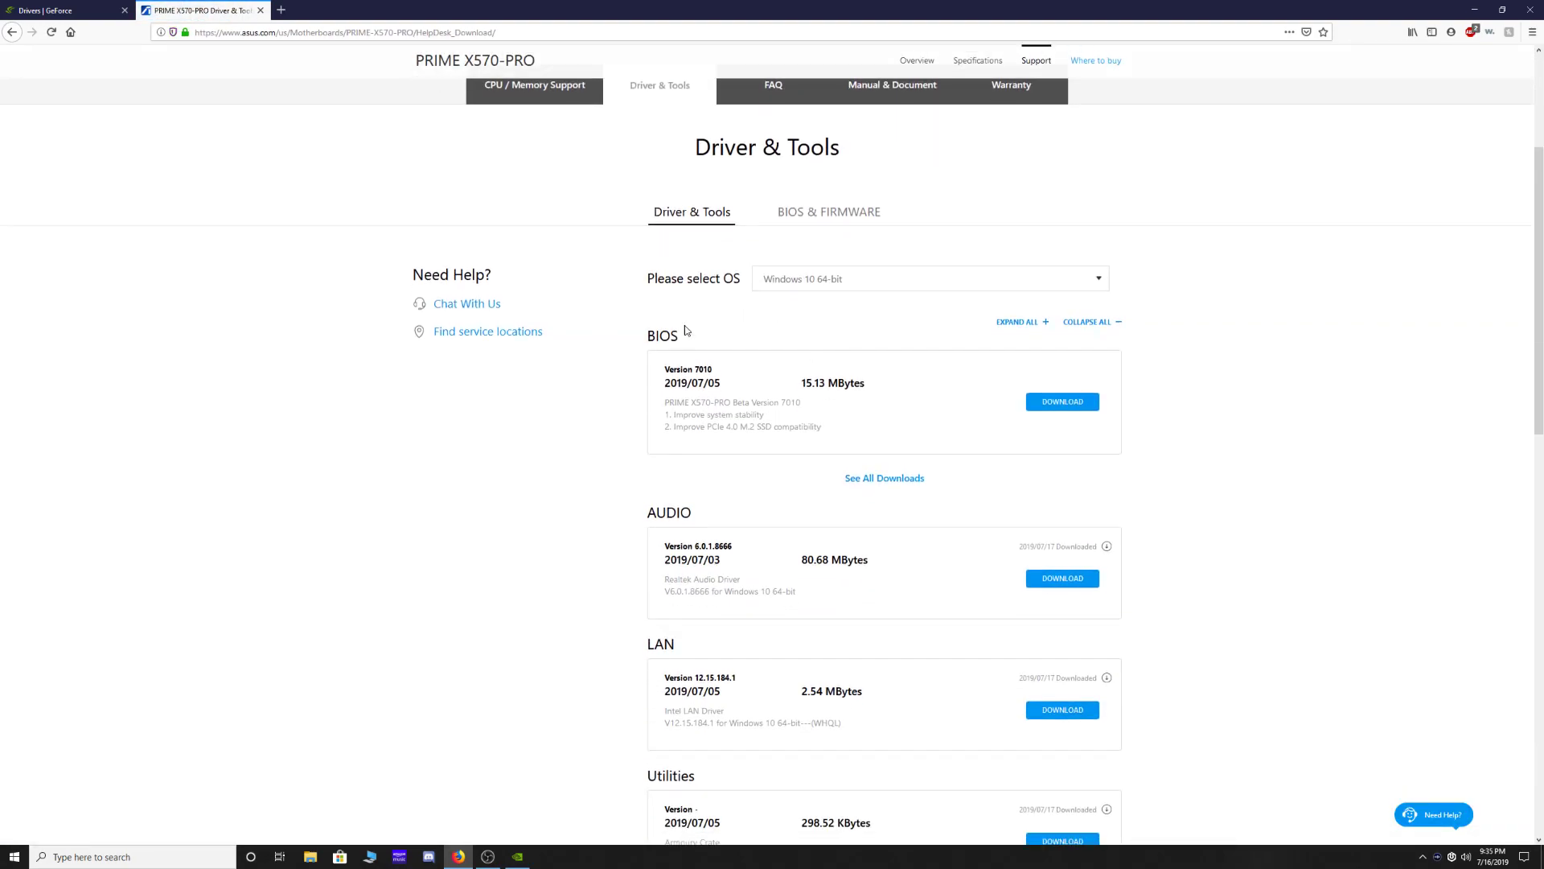
pyautogui.moveTo(668, 369)
pyautogui.mouseDown()
pyautogui.moveTo(802, 417)
pyautogui.moveTo(661, 336)
pyautogui.mouseUp()
pyautogui.click(880, 414)
pyautogui.click(902, 413)
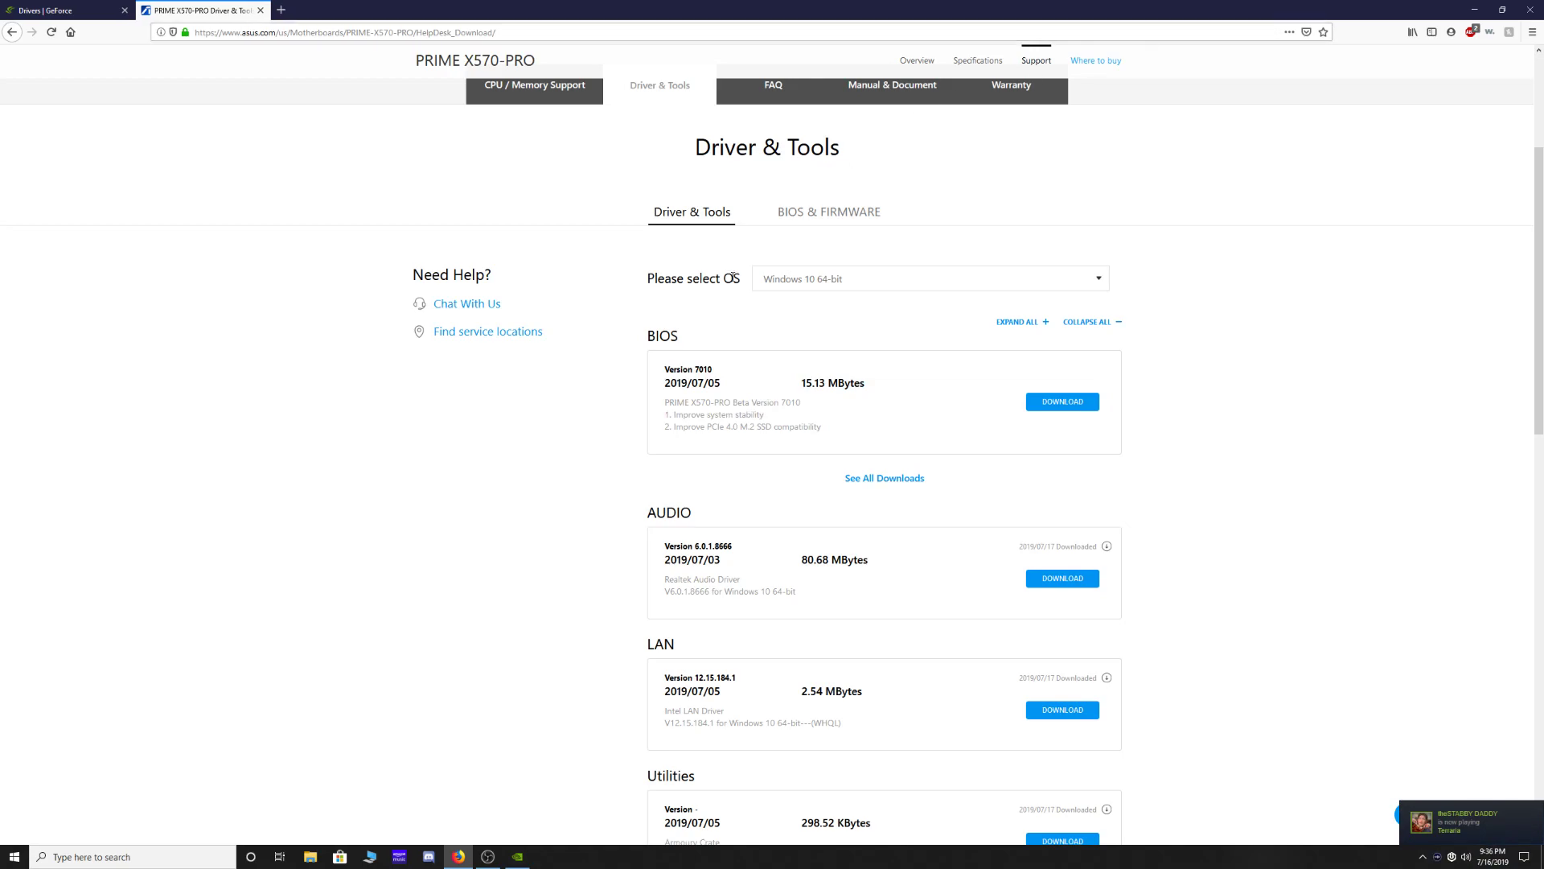
pyautogui.moveTo(833, 437); pyautogui.dragTo(639, 391)
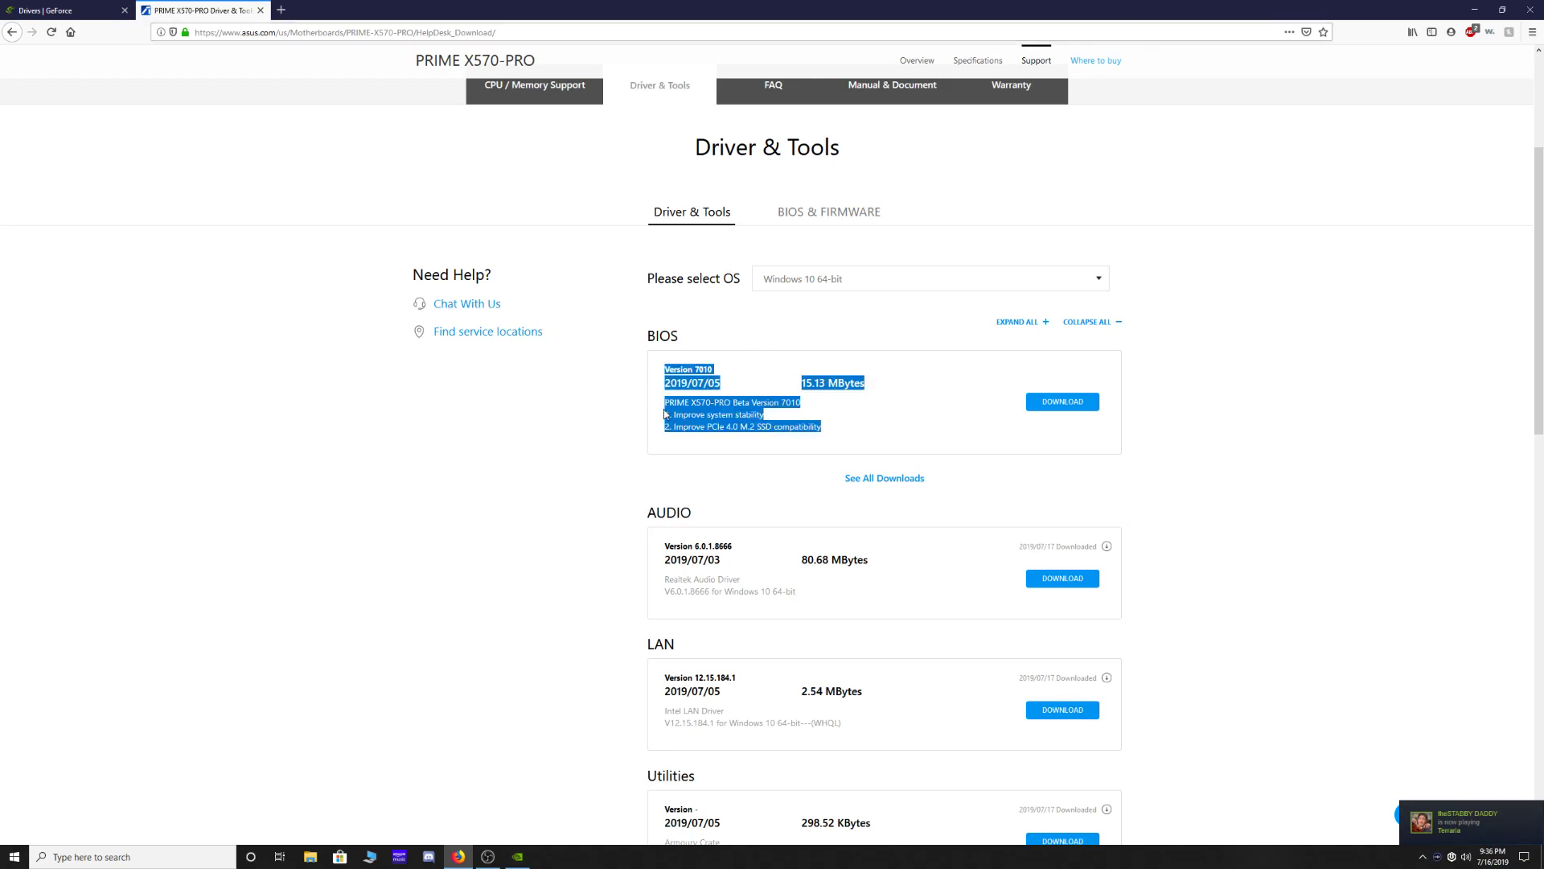
pyautogui.click(840, 442)
pyautogui.moveTo(935, 445)
pyautogui.mouseDown()
pyautogui.moveTo(644, 273)
pyautogui.moveTo(724, 442)
pyautogui.mouseUp()
pyautogui.click(675, 453)
pyautogui.moveTo(660, 364)
pyautogui.mouseDown()
pyautogui.moveTo(813, 510)
pyautogui.moveTo(889, 345)
pyautogui.mouseUp()
pyautogui.click(869, 449)
pyautogui.moveTo(869, 449)
pyautogui.mouseDown()
pyautogui.moveTo(732, 402)
pyautogui.moveTo(926, 465)
pyautogui.moveTo(868, 472)
pyautogui.mouseUp()
pyautogui.moveTo(774, 426); pyautogui.dragTo(844, 482)
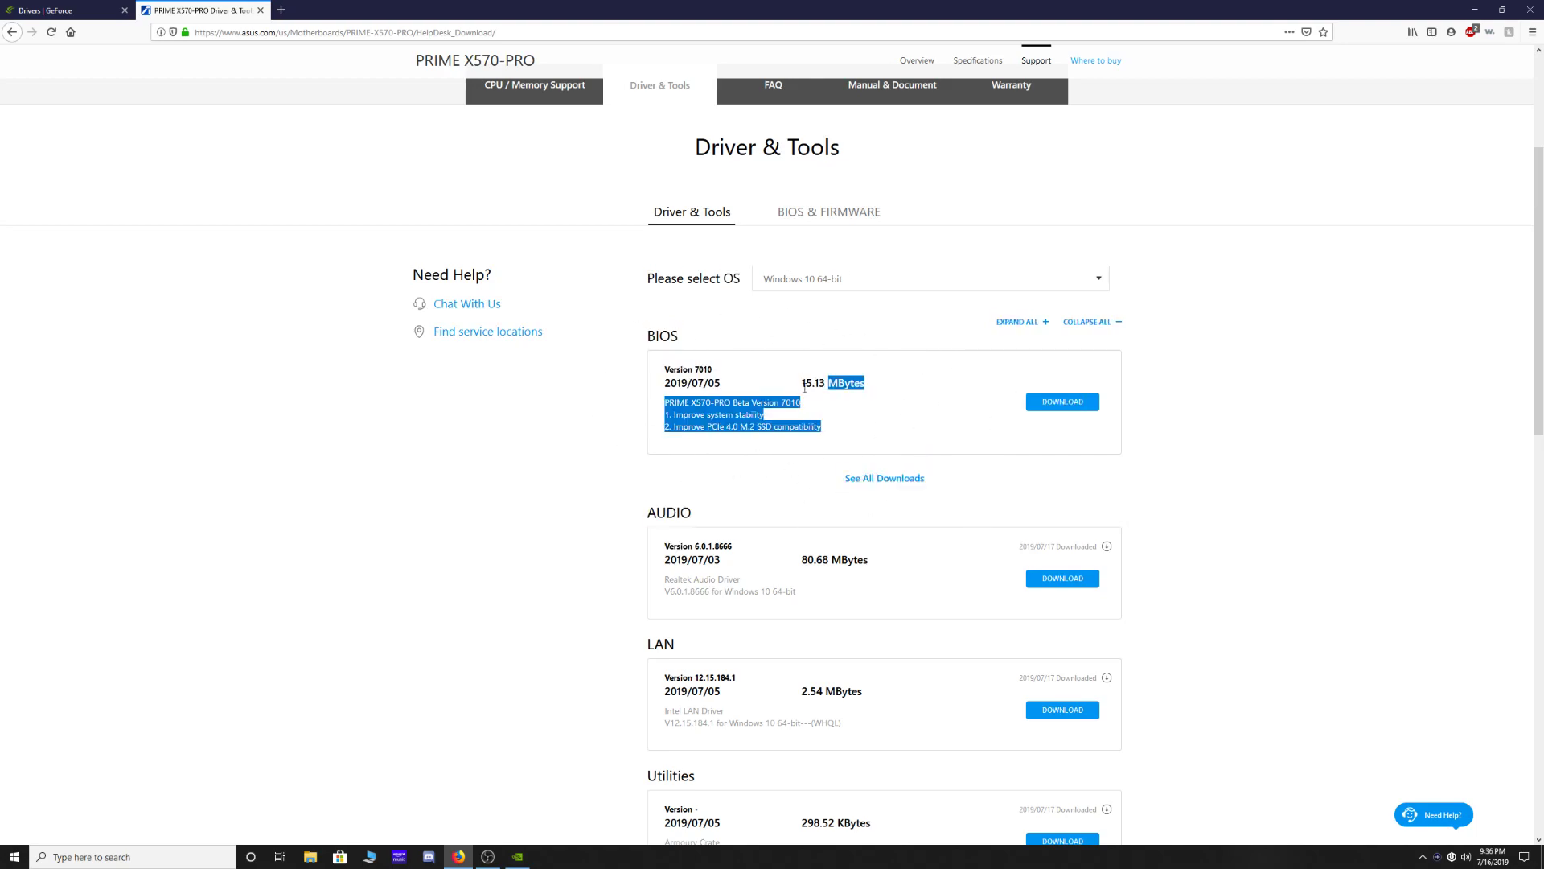
pyautogui.click(674, 426)
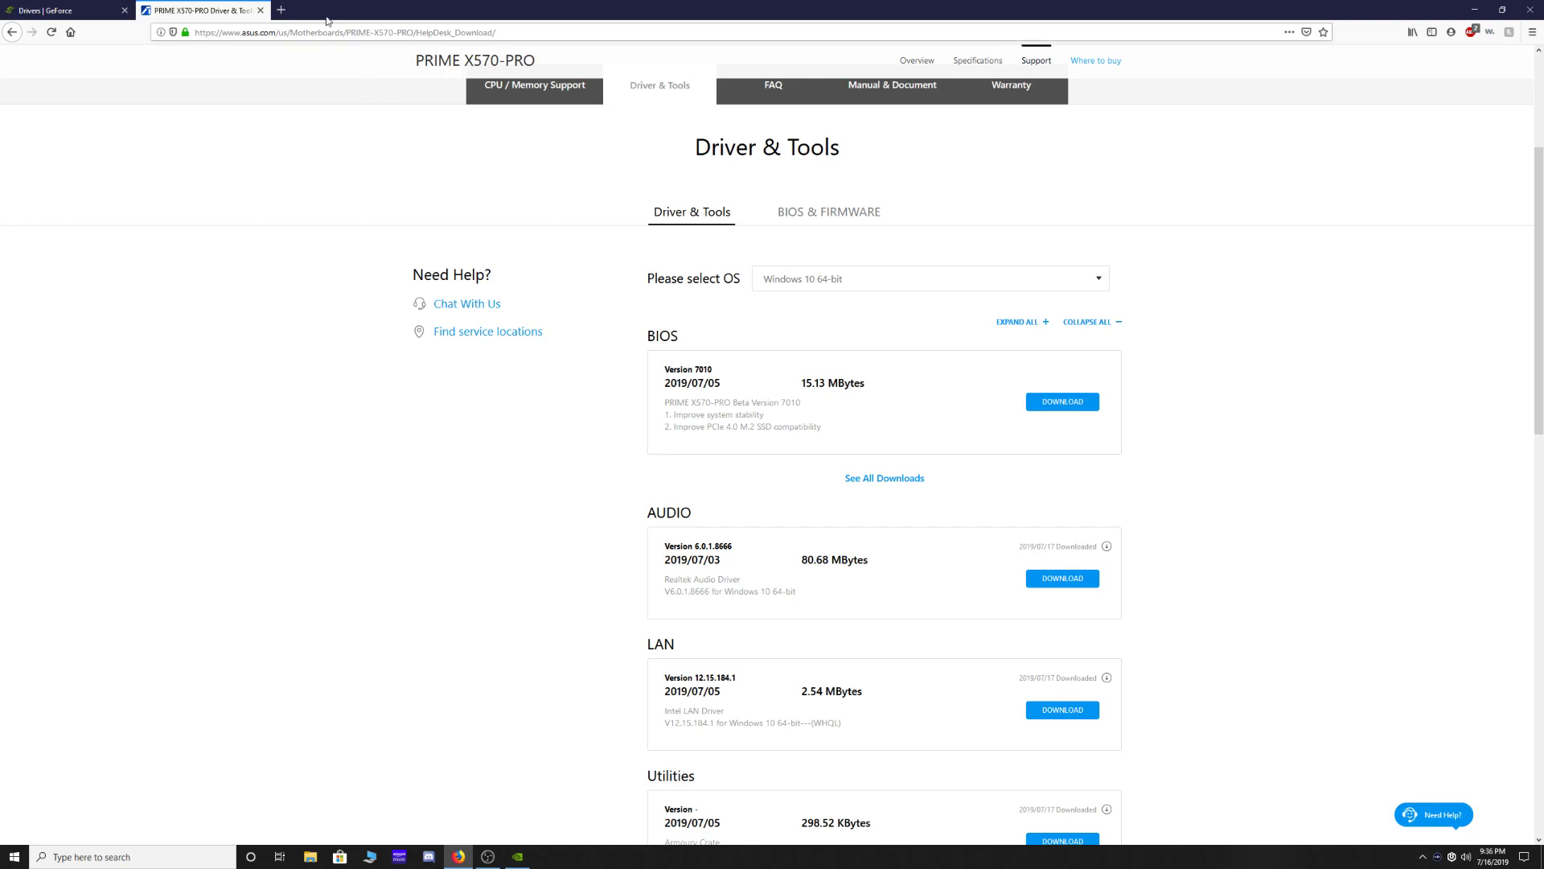
# Return to the RTX 2080 driver results, shrink Firefox, and bring OBS Studio to the front
pyautogui.click(56, 10)
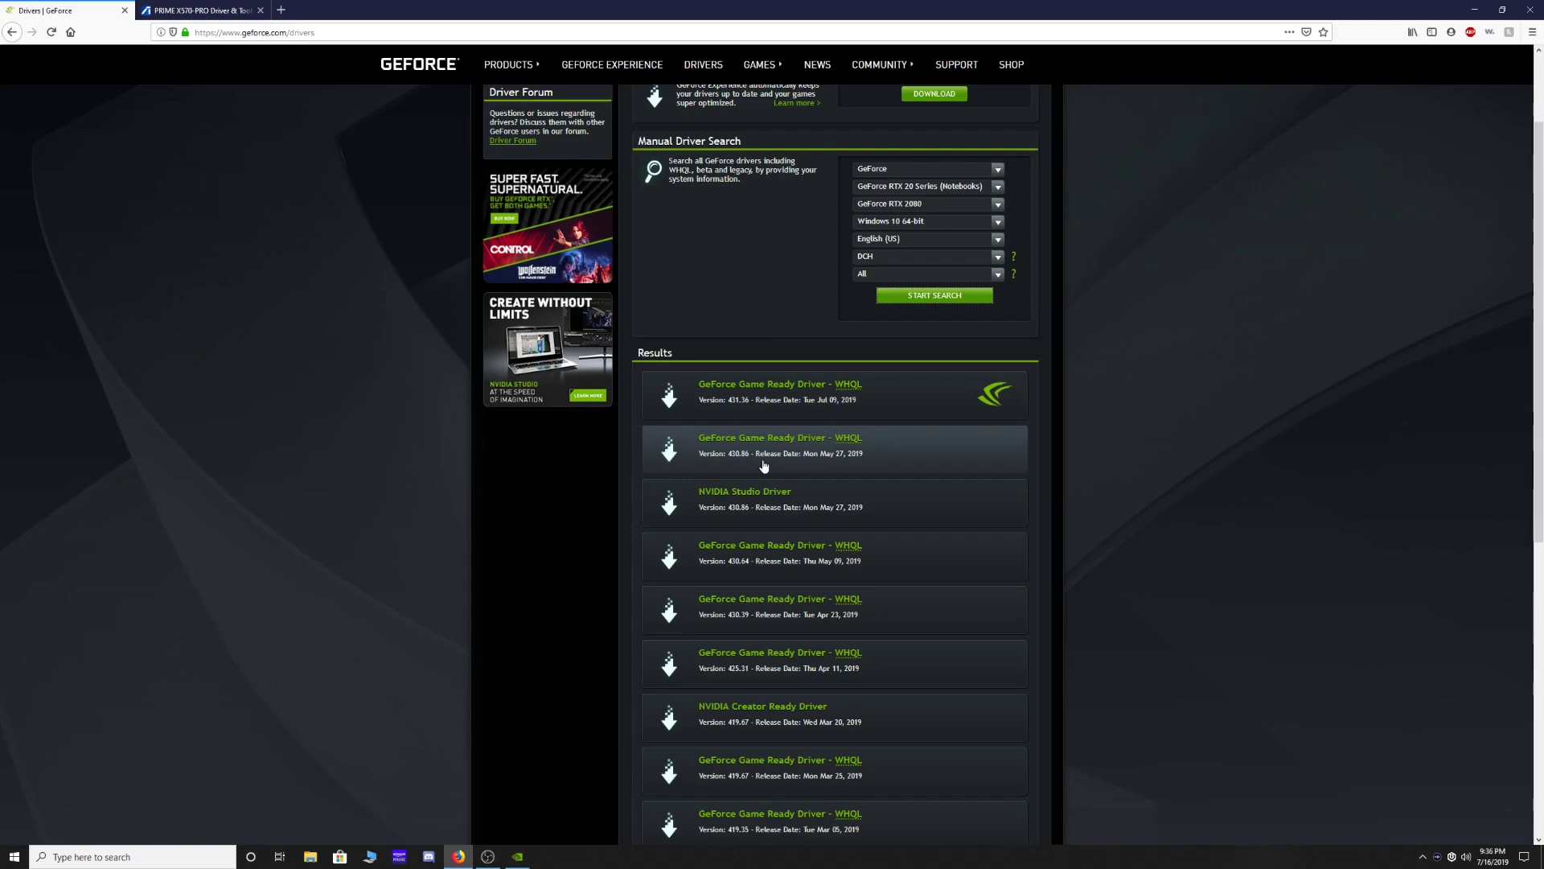
pyautogui.moveTo(939, 7); pyautogui.dragTo(832, 414)
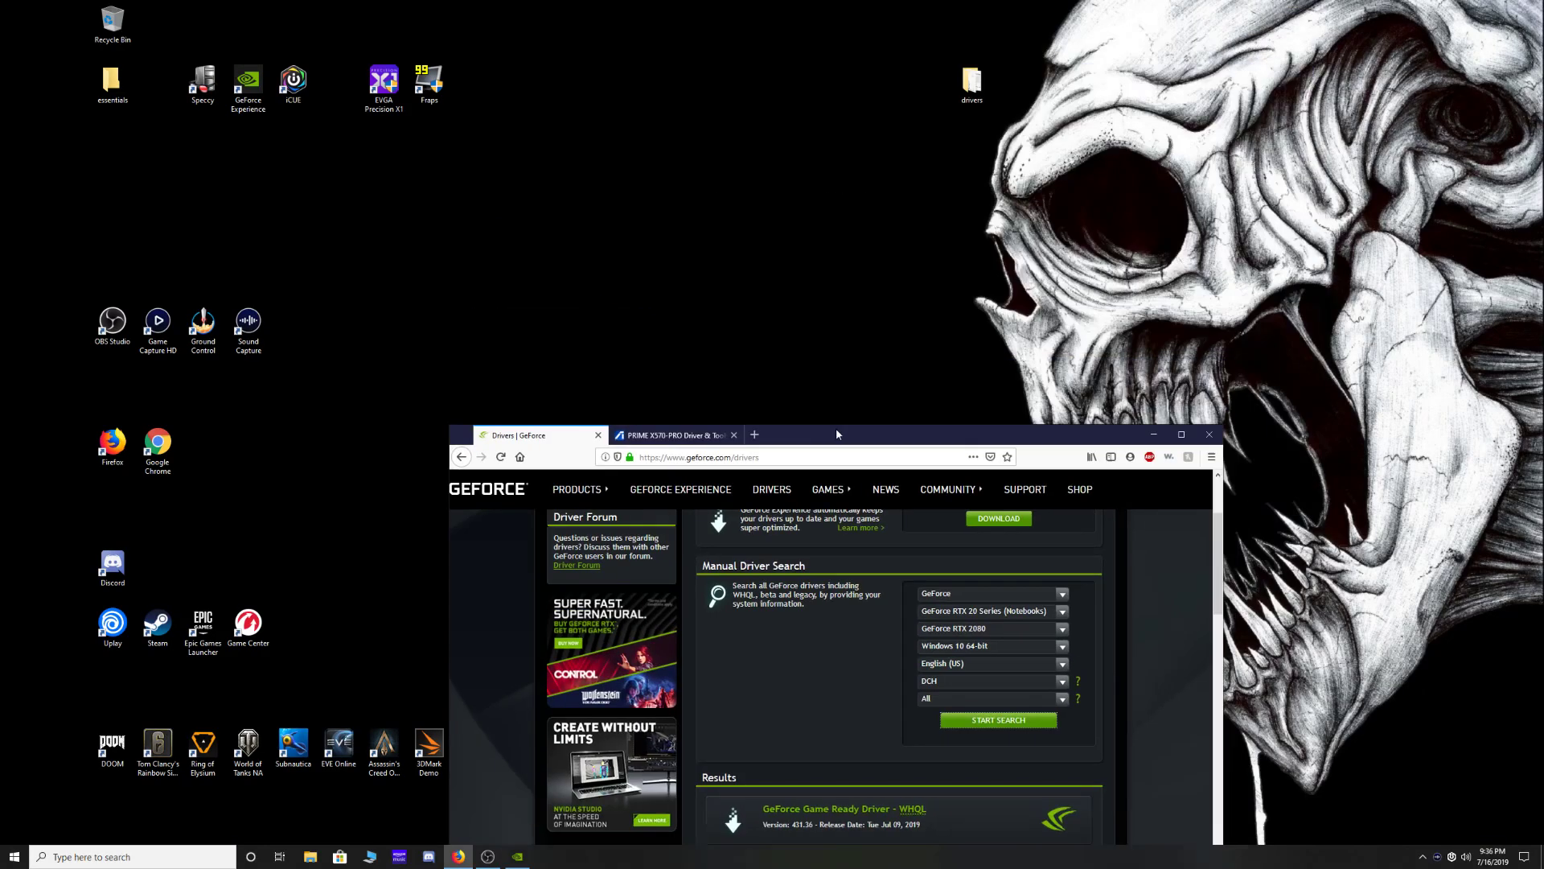
pyautogui.rightClick(741, 284)
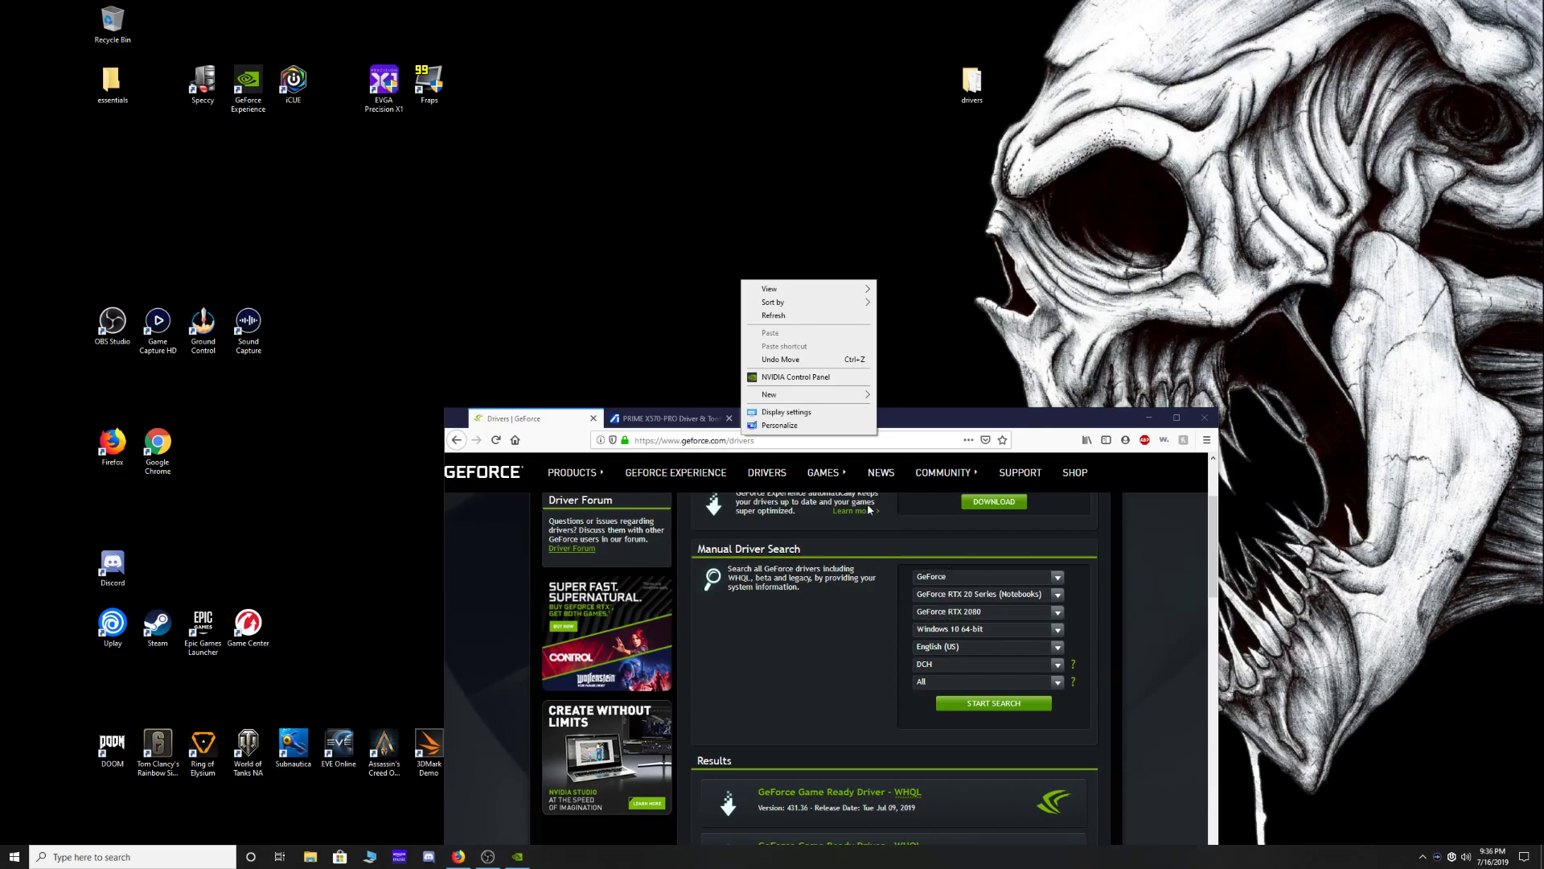
pyautogui.click(545, 852)
pyautogui.rightClick(545, 852)
pyautogui.click(488, 855)
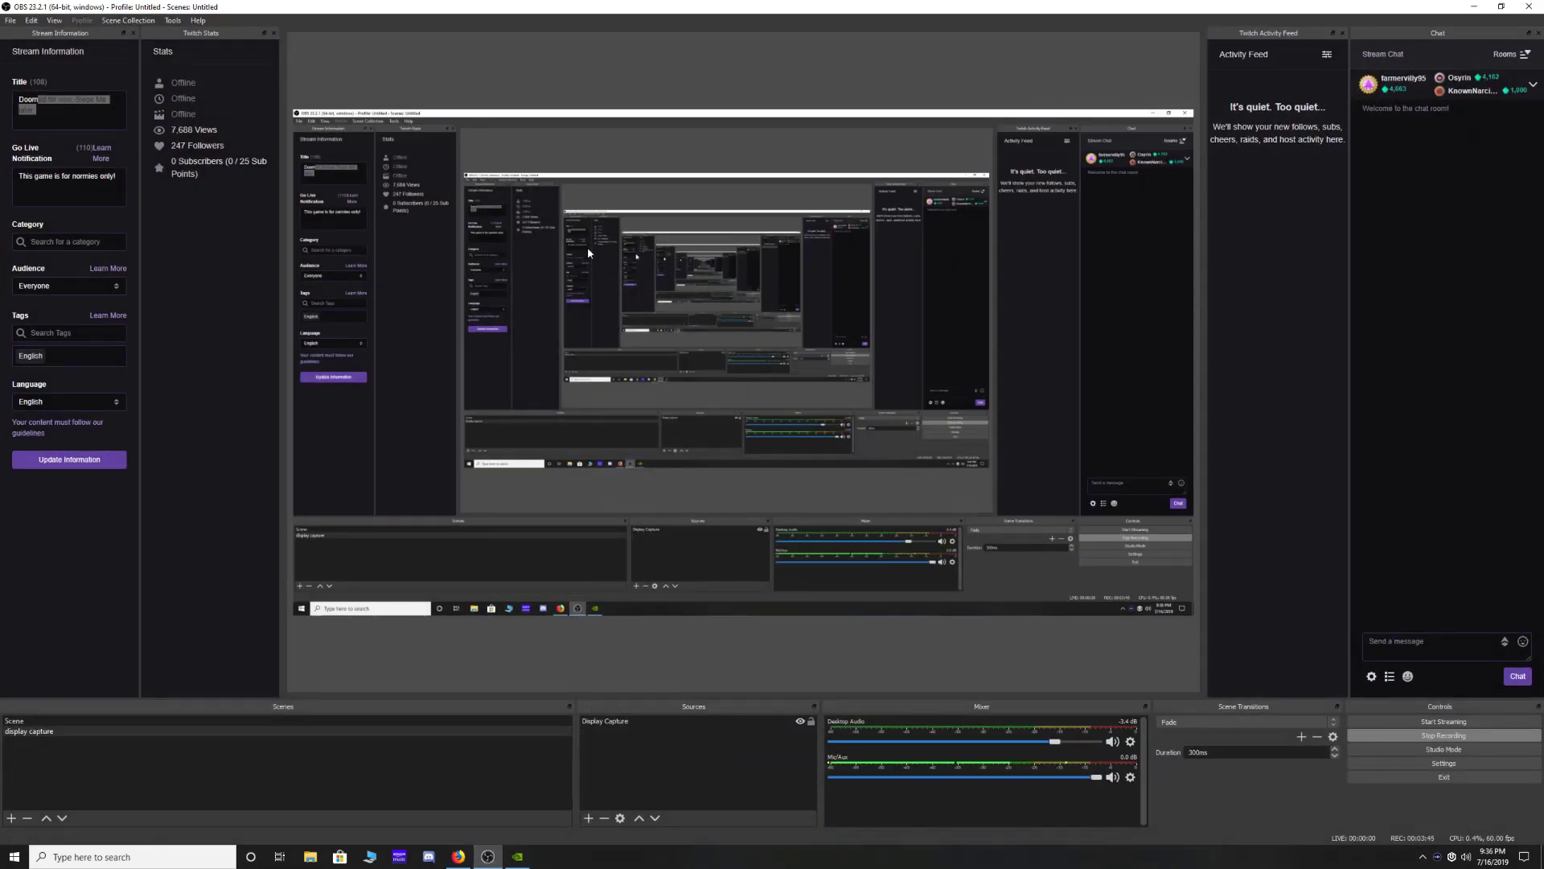